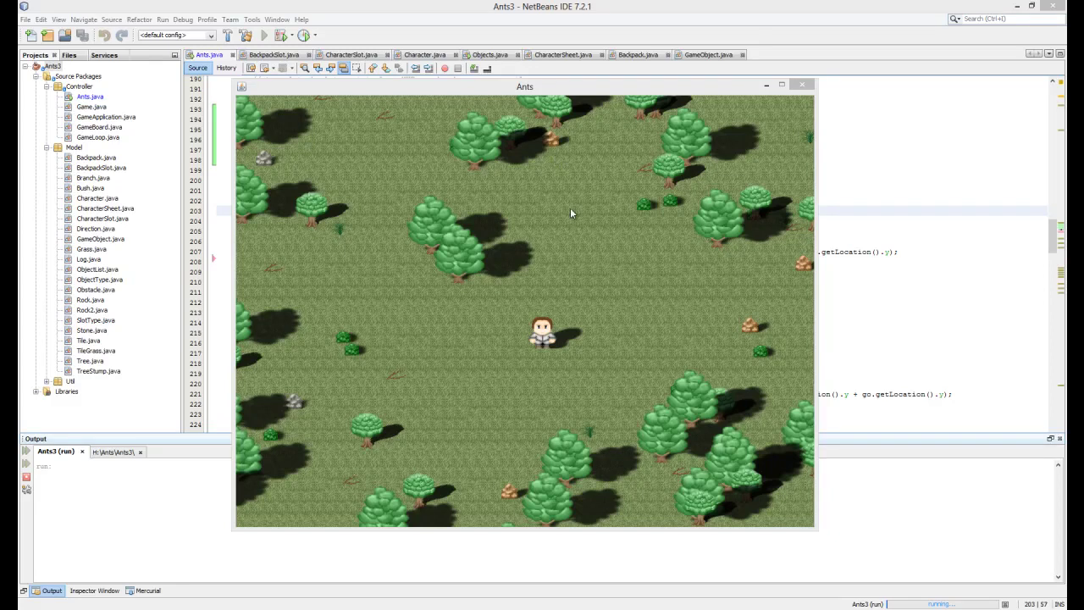
Walk the character up-right, open the backpack grid, and drag it around the map.
{"action": "key", "text": "Up"}
{"action": "key", "text": "Right"}
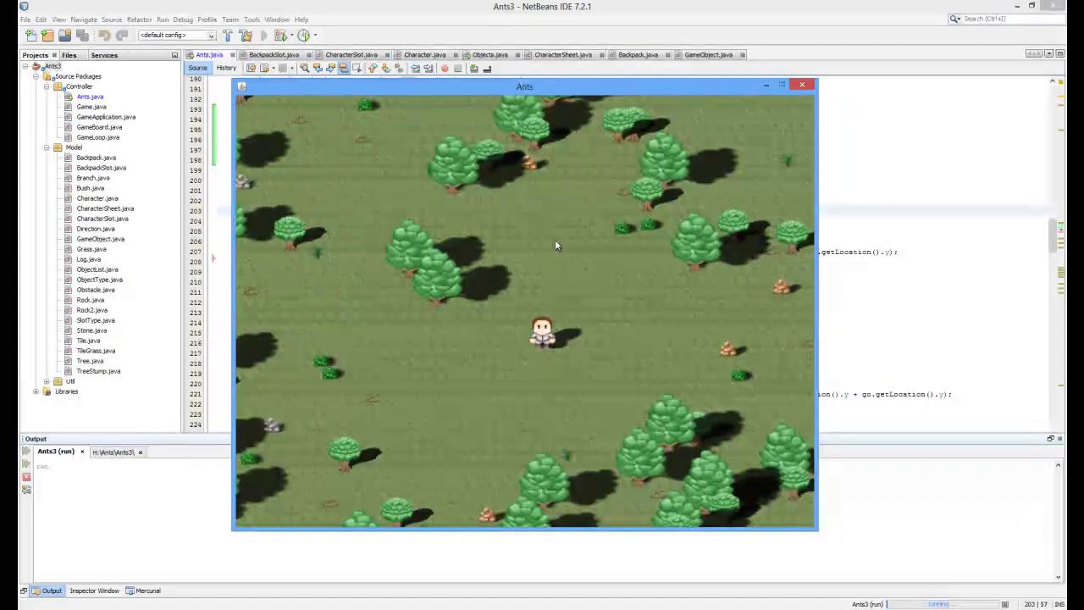
{"action": "key", "text": "i"}
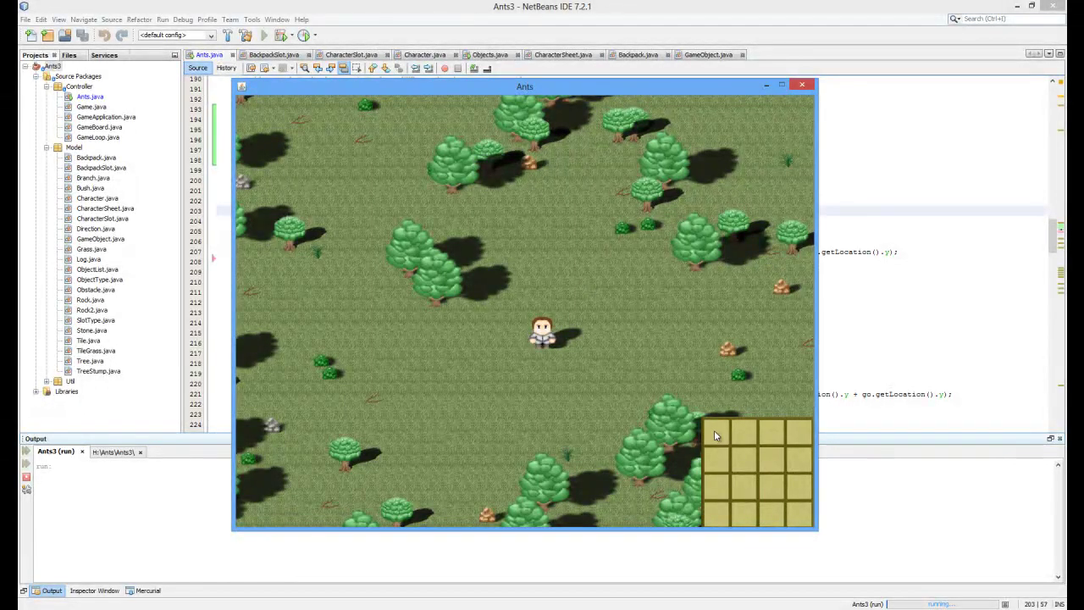
{"action": "mouse_move", "coordinate": [716, 434]}
{"action": "left_mouse_down"}
{"action": "mouse_move", "coordinate": [465, 353]}
{"action": "mouse_move", "coordinate": [400, 271]}
{"action": "mouse_move", "coordinate": [621, 434]}
{"action": "left_mouse_up"}
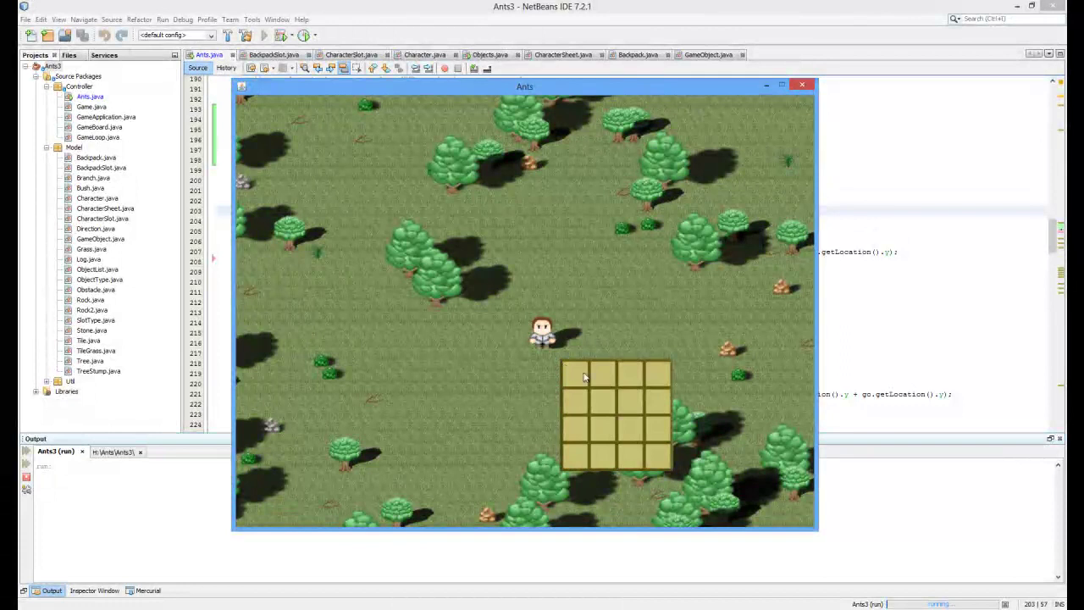
{"action": "mouse_move", "coordinate": [585, 378]}
{"action": "left_mouse_down"}
{"action": "mouse_move", "coordinate": [617, 404]}
{"action": "mouse_move", "coordinate": [679, 419]}
{"action": "left_mouse_up"}
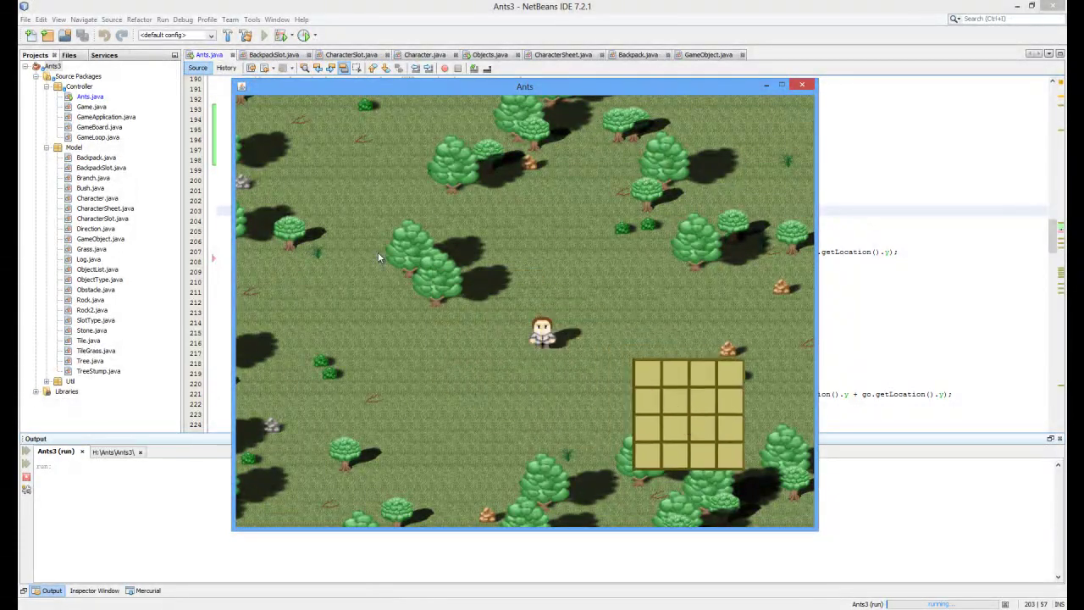
Walk up-left and up-right, settling the backpack grid toward the lower right between moves.
{"action": "key", "text": "Up"}
{"action": "key", "text": "Left"}
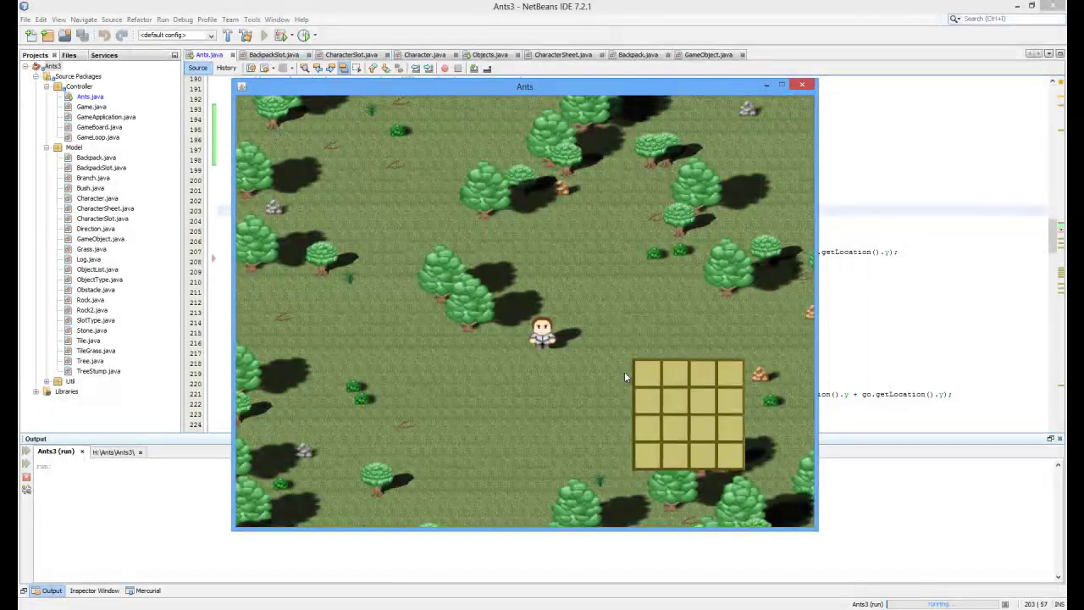
{"action": "key", "text": "Up"}
{"action": "key", "text": "Right"}
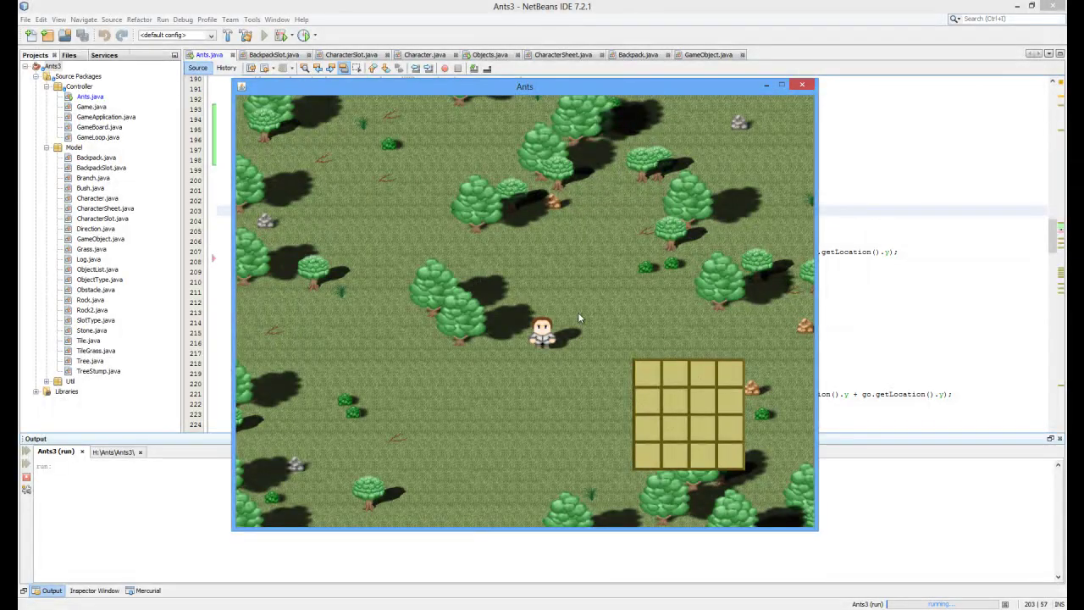
{"action": "left_click_drag", "start_coordinate": [696, 421], "coordinate": [659, 431]}
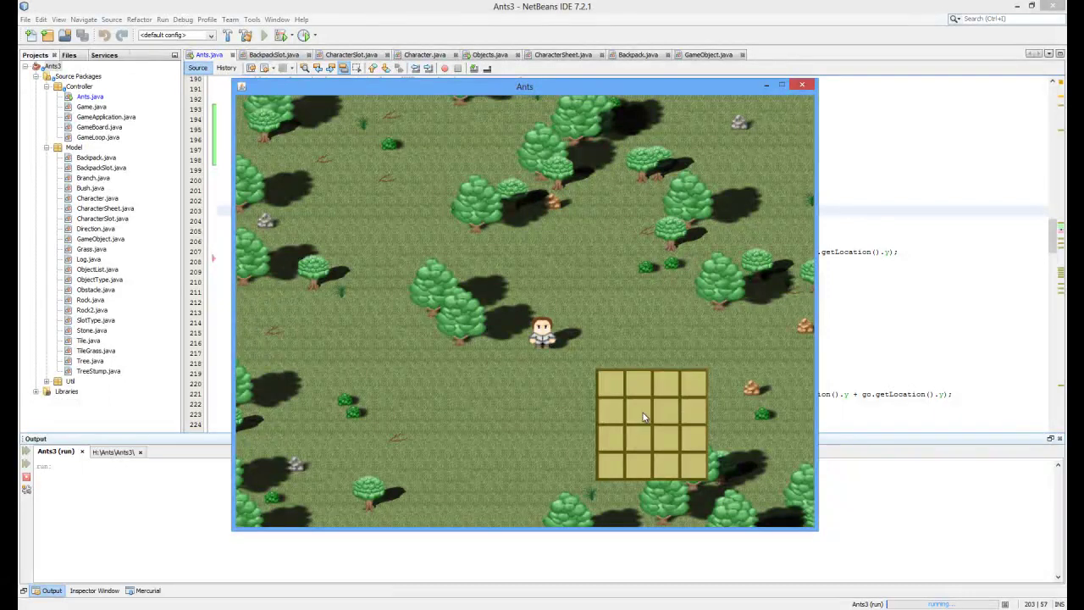
{"action": "left_click_drag", "start_coordinate": [644, 415], "coordinate": [676, 425]}
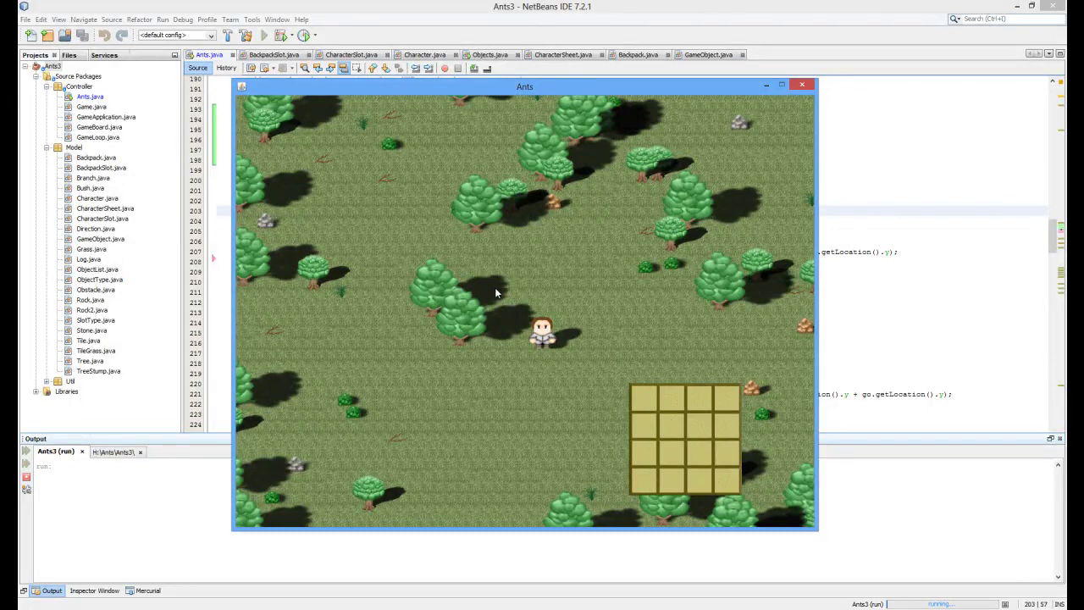
{"action": "key", "text": "Up"}
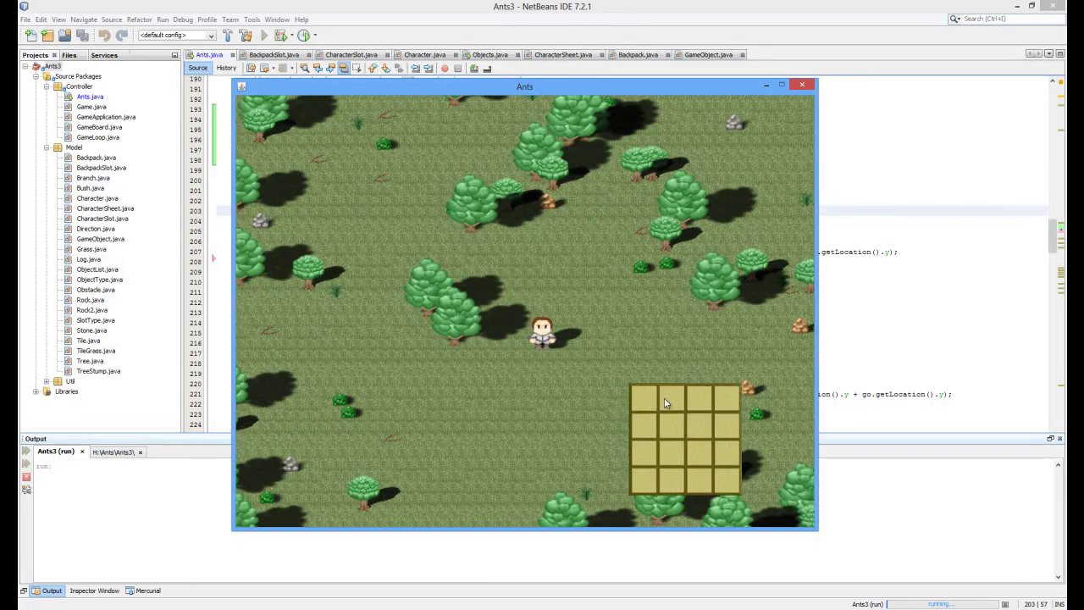
{"action": "key", "text": "Right"}
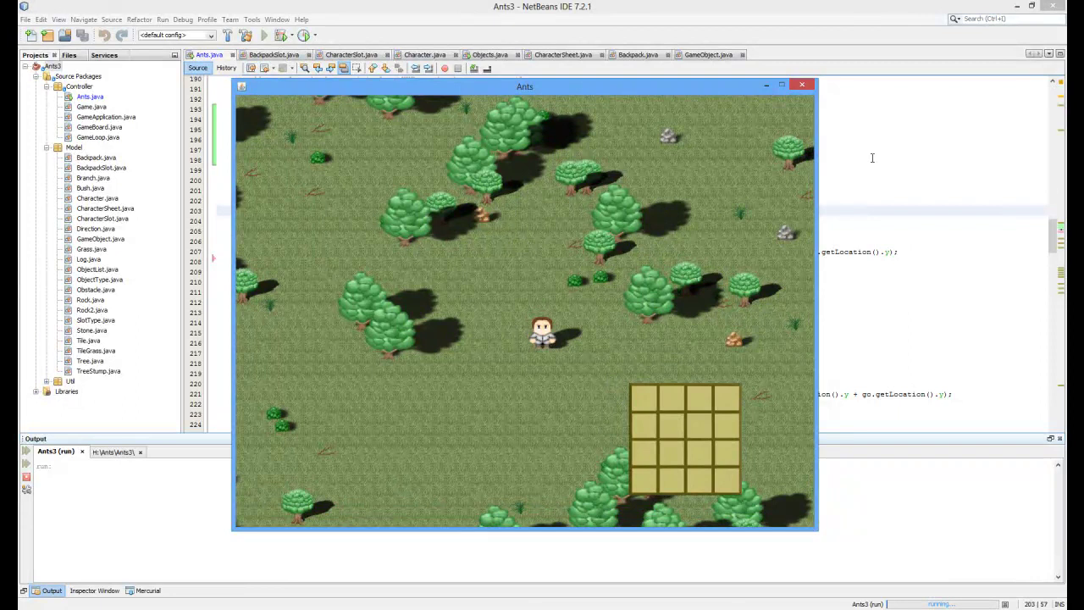
Switch to Ants.java and briefly select the translate call on line 115.
{"action": "key", "text": "alt+Tab"}
{"action": "scroll", "coordinate": [542, 339], "scroll_direction": "up", "scroll_amount": 5}
{"action": "scroll", "coordinate": [505, 290], "scroll_direction": "up", "scroll_amount": 5}
{"action": "scroll", "coordinate": [457, 322], "scroll_direction": "up", "scroll_amount": 5}
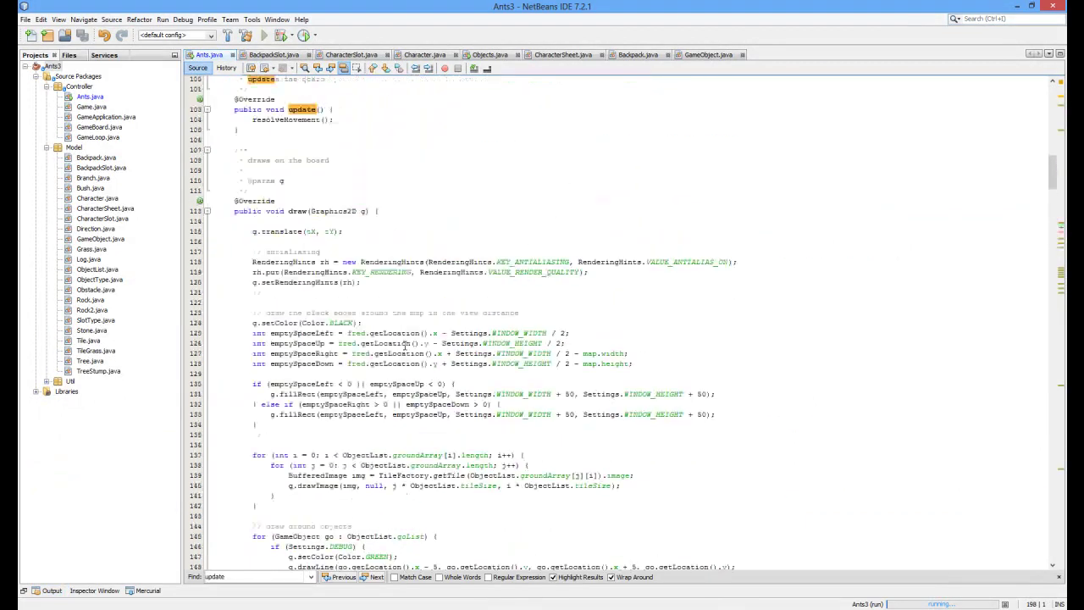
{"action": "scroll", "coordinate": [405, 345], "scroll_direction": "up", "scroll_amount": 5}
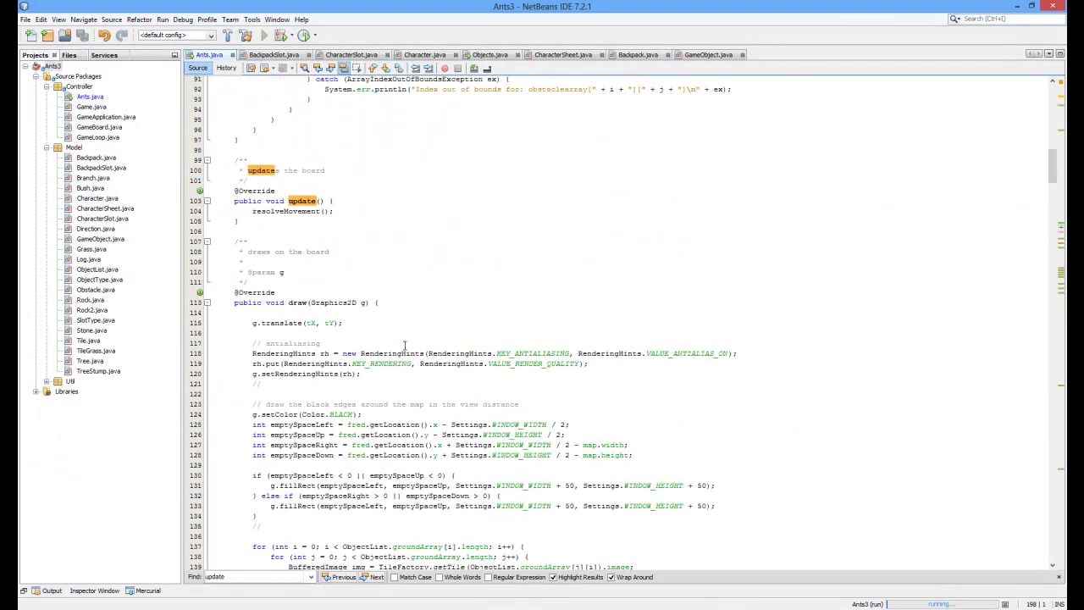
{"action": "left_click_drag", "start_coordinate": [352, 323], "coordinate": [252, 323]}
{"action": "left_click", "coordinate": [370, 327]}
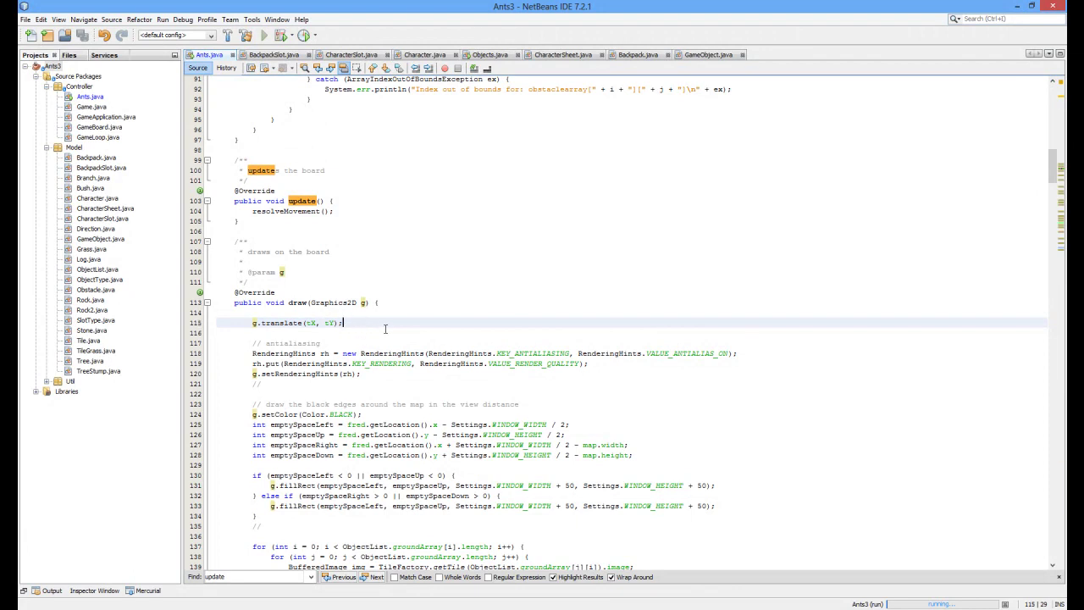
{"action": "scroll", "coordinate": [386, 329], "scroll_direction": "down", "scroll_amount": 4}
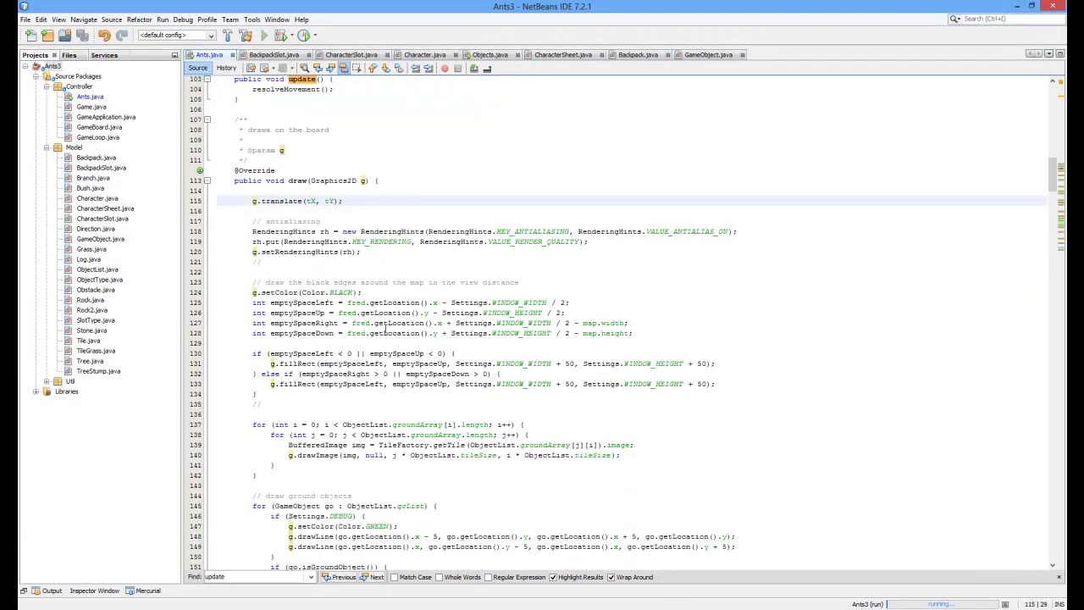
{"action": "scroll", "coordinate": [508, 254], "scroll_direction": "down", "scroll_amount": 4}
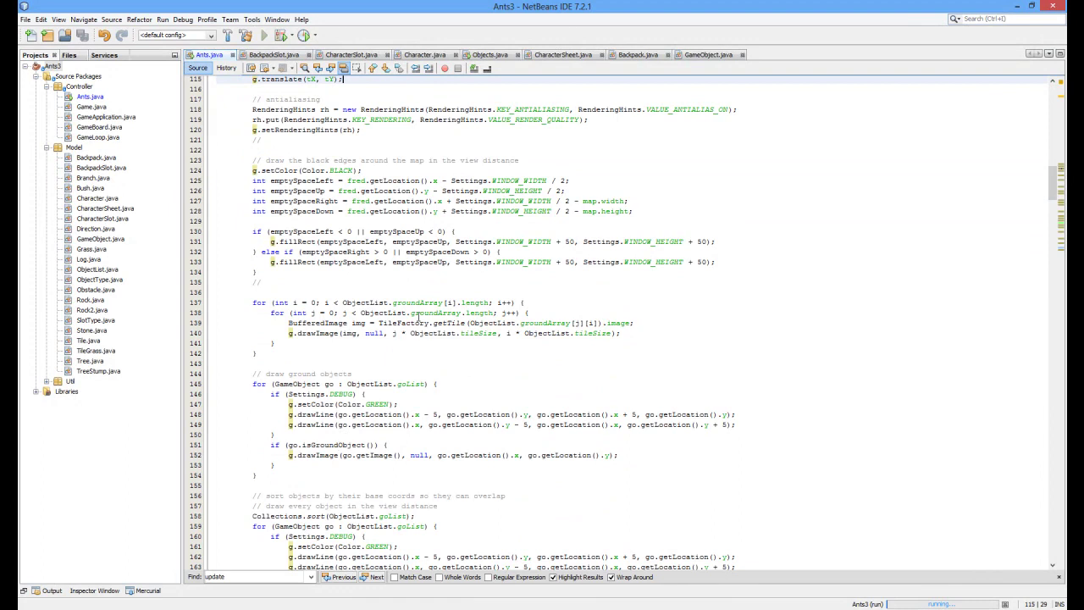
{"action": "scroll", "coordinate": [417, 315], "scroll_direction": "down", "scroll_amount": 4}
{"action": "scroll", "coordinate": [398, 305], "scroll_direction": "down", "scroll_amount": 3}
{"action": "scroll", "coordinate": [381, 298], "scroll_direction": "down", "scroll_amount": 1}
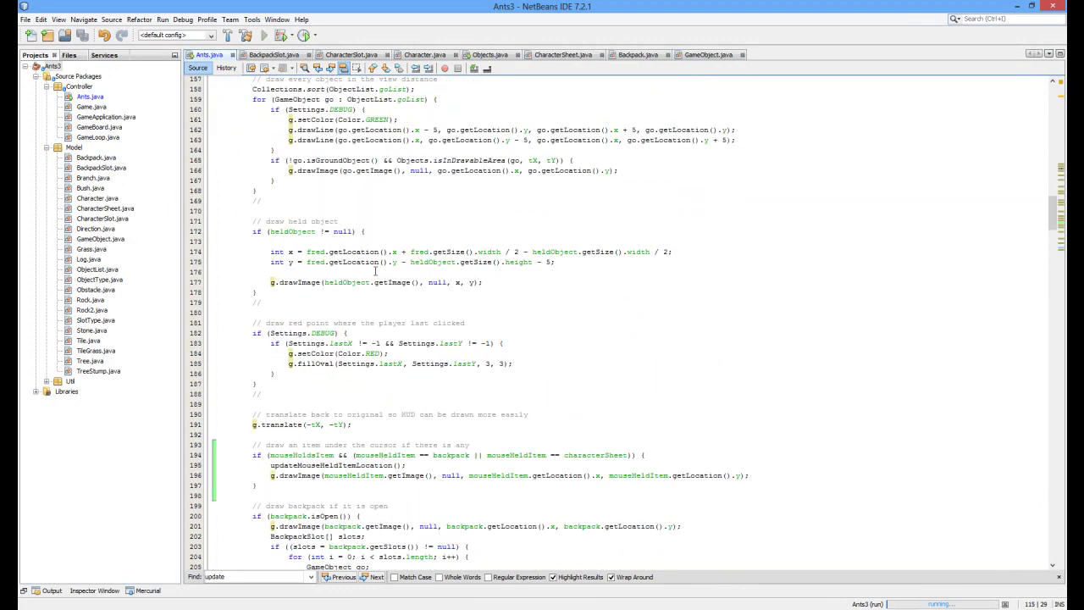
{"action": "scroll", "coordinate": [375, 271], "scroll_direction": "down", "scroll_amount": 3}
{"action": "scroll", "coordinate": [370, 295], "scroll_direction": "down", "scroll_amount": 2}
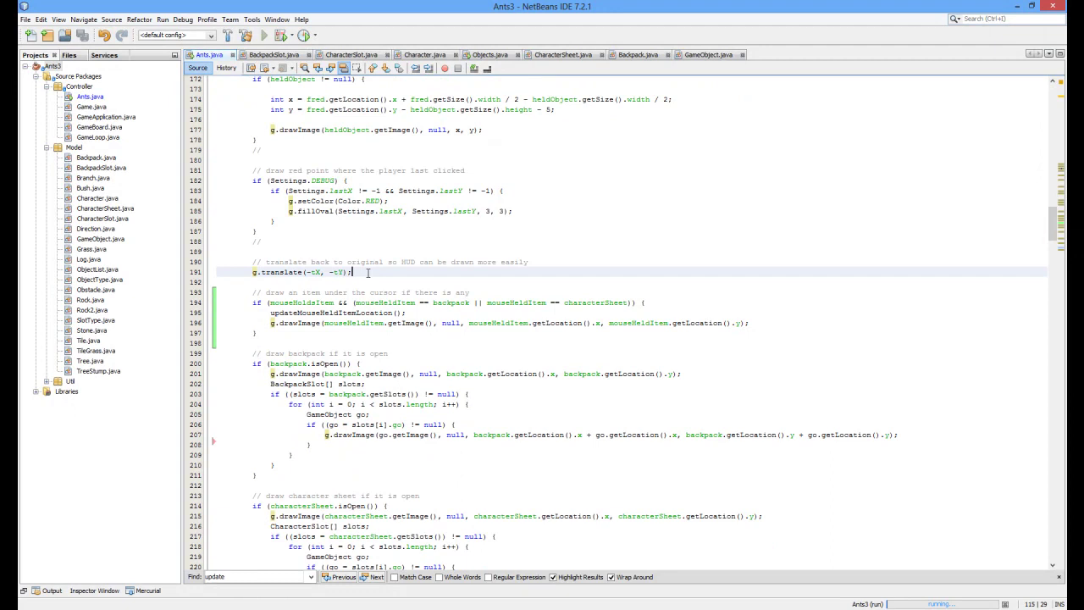
Select the g.translate(-tX, -tY) translate-back call on line 191.
{"action": "left_click_drag", "start_coordinate": [353, 272], "coordinate": [217, 272]}
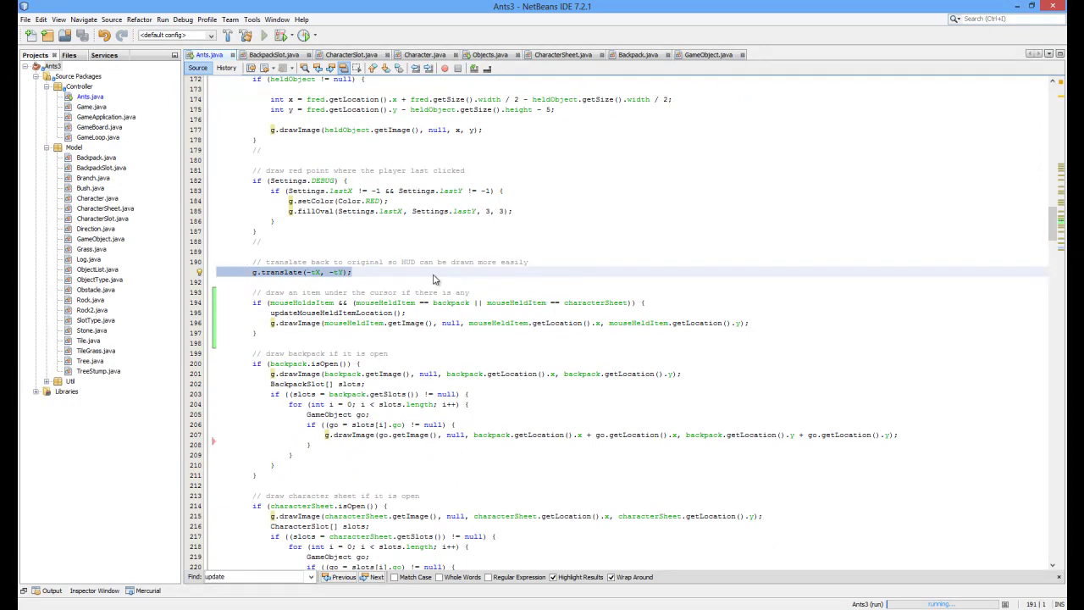
{"action": "left_click", "coordinate": [353, 273]}
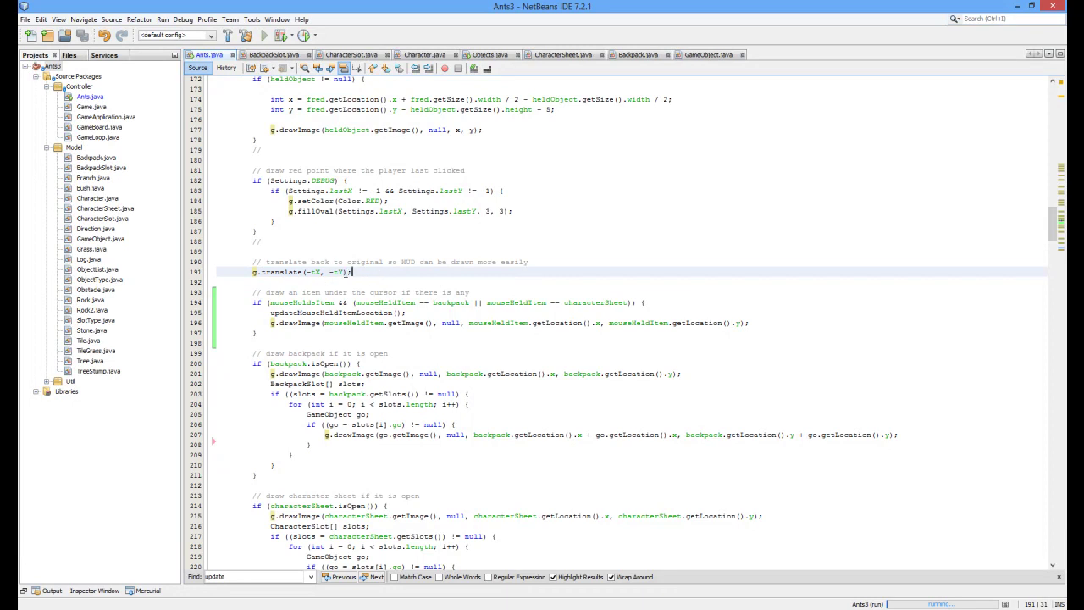
{"action": "left_click_drag", "start_coordinate": [353, 273], "coordinate": [252, 272]}
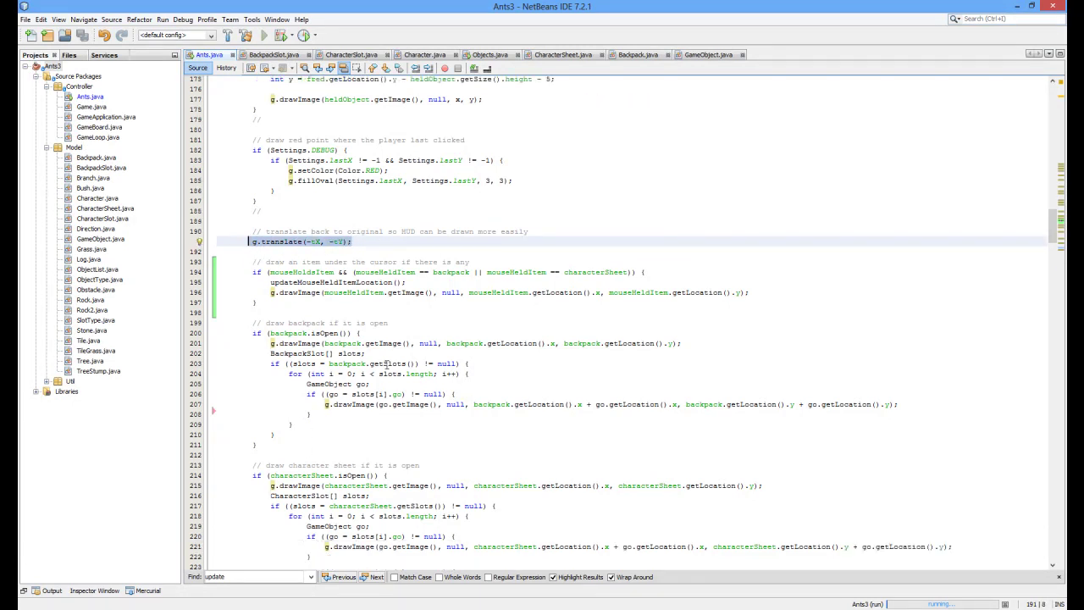
{"action": "scroll", "coordinate": [311, 489], "scroll_direction": "down", "scroll_amount": 2}
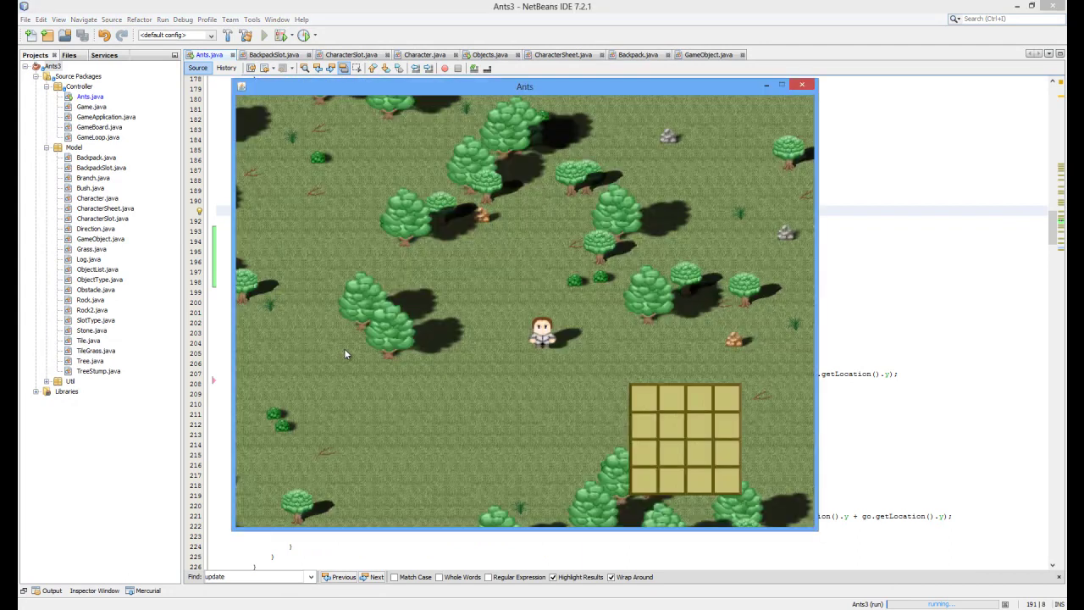
In the running game, drag the backpack grid to the centre, then back to the lower right.
{"action": "key", "text": "alt+Tab"}
{"action": "left_click_drag", "start_coordinate": [695, 442], "coordinate": [581, 333]}
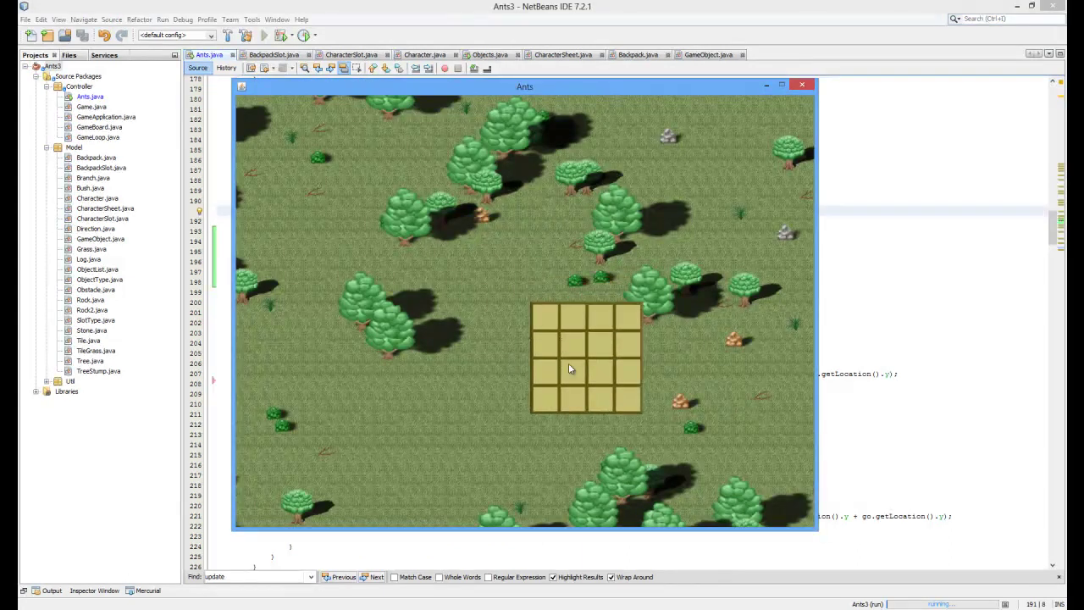
{"action": "left_click_drag", "start_coordinate": [543, 290], "coordinate": [646, 423]}
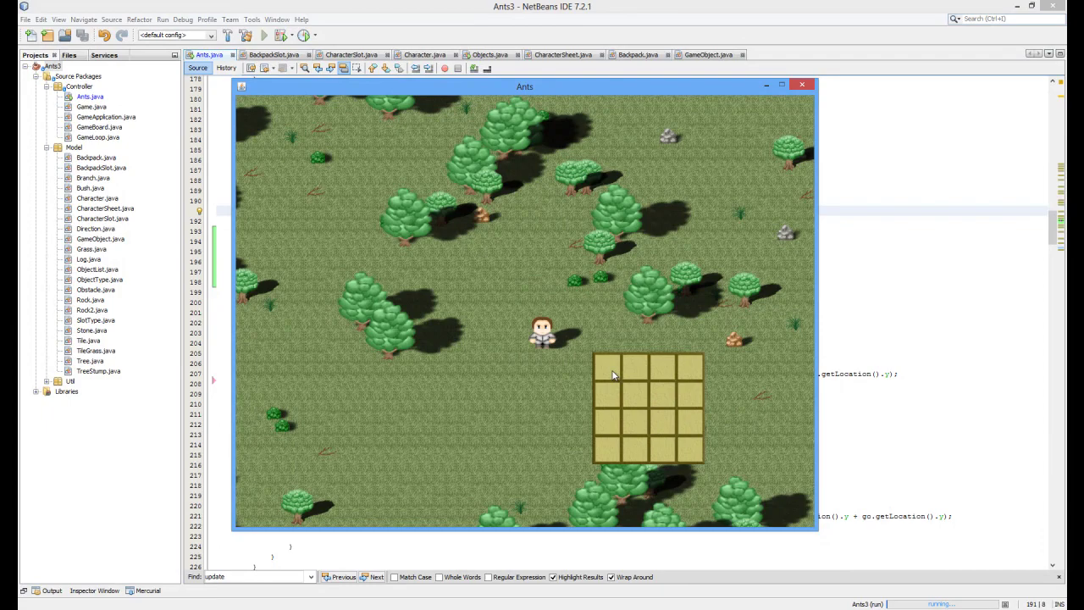
{"action": "left_click_drag", "start_coordinate": [618, 388], "coordinate": [633, 413]}
Walk the character up to the branch and pick it up into the backpack.
{"action": "key", "text": "Up"}
{"action": "key", "text": "Up"}
{"action": "key", "text": "Left"}
{"action": "key", "text": "Up"}
{"action": "key", "text": "Up"}
{"action": "key", "text": "Right"}
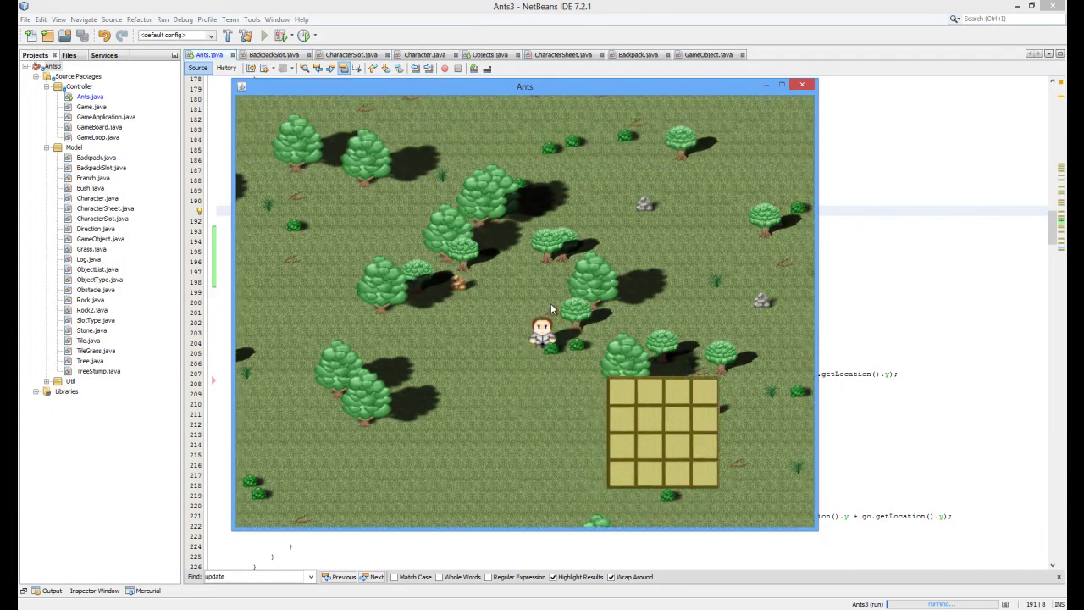
{"action": "key", "text": "Up"}
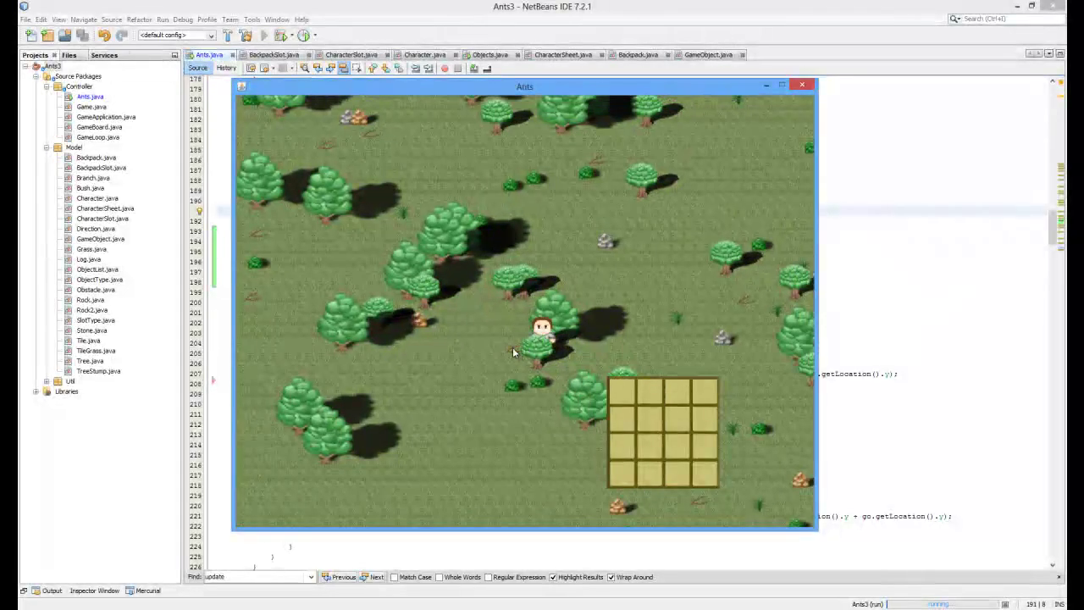
{"action": "key", "text": "Up"}
{"action": "left_click", "coordinate": [525, 352]}
Walk down-left, drop the branch on the ground, and return it to the top-left backpack slot.
{"action": "key", "text": "Up"}
{"action": "key", "text": "Up"}
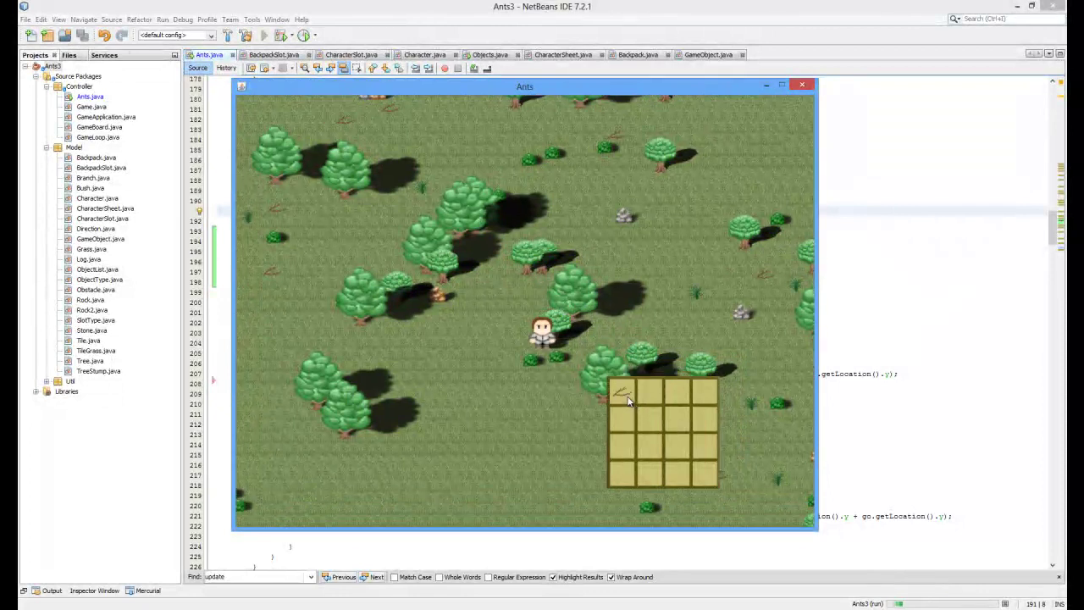
{"action": "key", "text": "Down"}
{"action": "key", "text": "Down"}
{"action": "key", "text": "Left"}
{"action": "key", "text": "Down"}
{"action": "key", "text": "Left"}
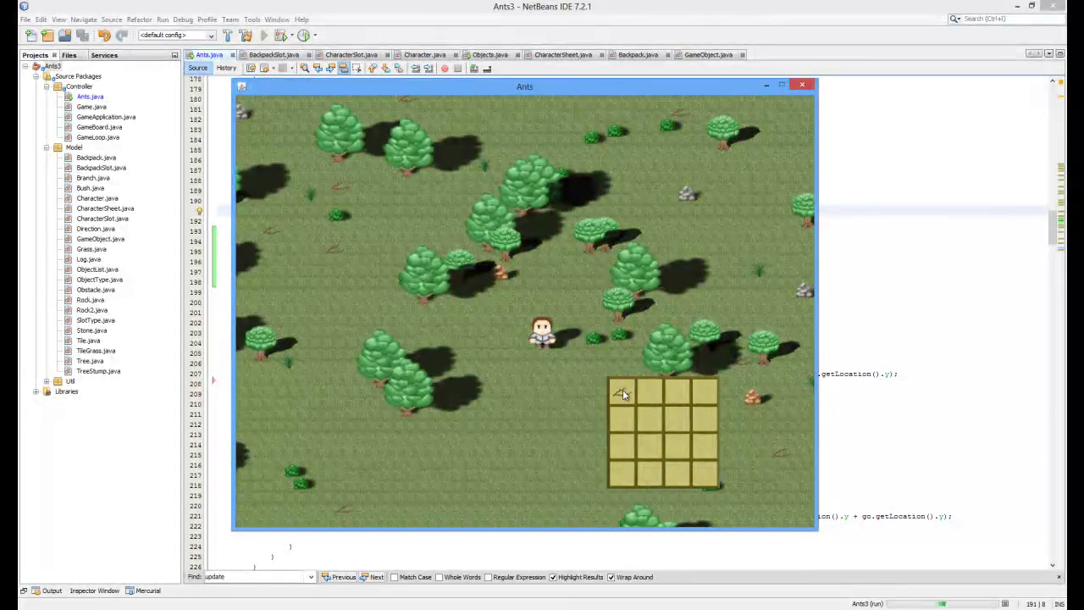
{"action": "left_click_drag", "start_coordinate": [622, 392], "coordinate": [534, 377]}
{"action": "left_click", "coordinate": [622, 392]}
{"action": "left_click_drag", "start_coordinate": [629, 393], "coordinate": [627, 395]}
Drag the backpack grid up-left, then down-right to uncover the character.
{"action": "mouse_move", "coordinate": [666, 441]}
{"action": "left_mouse_down"}
{"action": "mouse_move", "coordinate": [574, 395]}
{"action": "mouse_move", "coordinate": [593, 415]}
{"action": "left_mouse_up"}
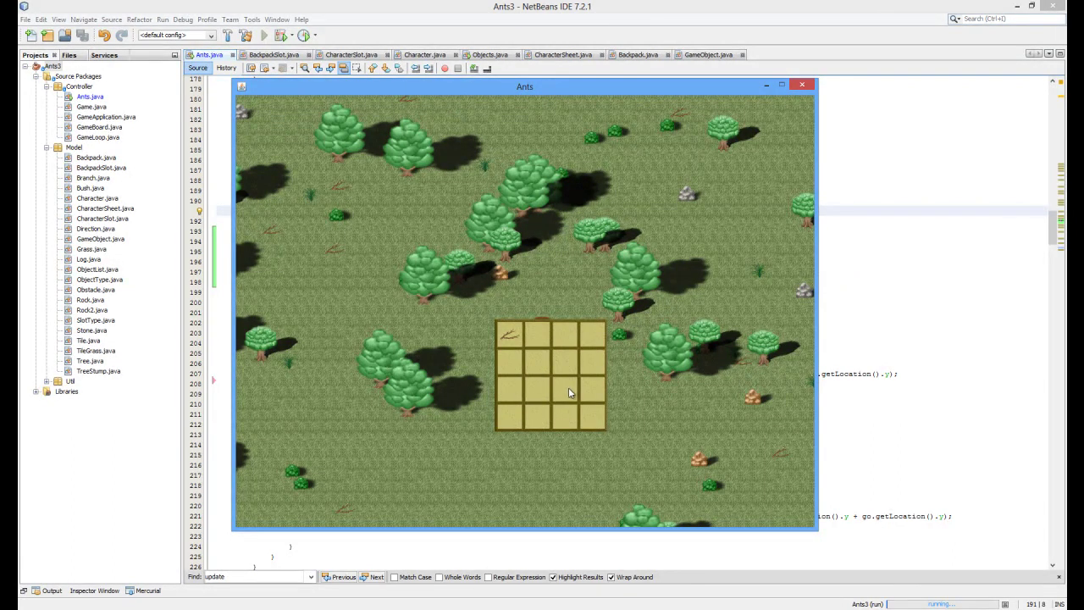
{"action": "left_click_drag", "start_coordinate": [569, 387], "coordinate": [572, 366]}
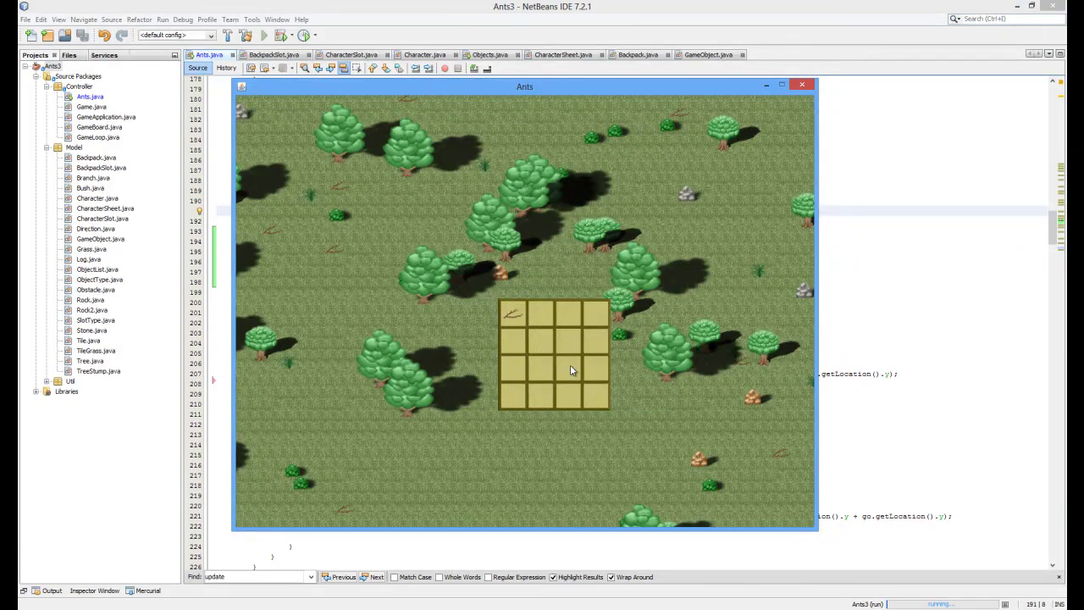
{"action": "left_click_drag", "start_coordinate": [572, 369], "coordinate": [468, 258]}
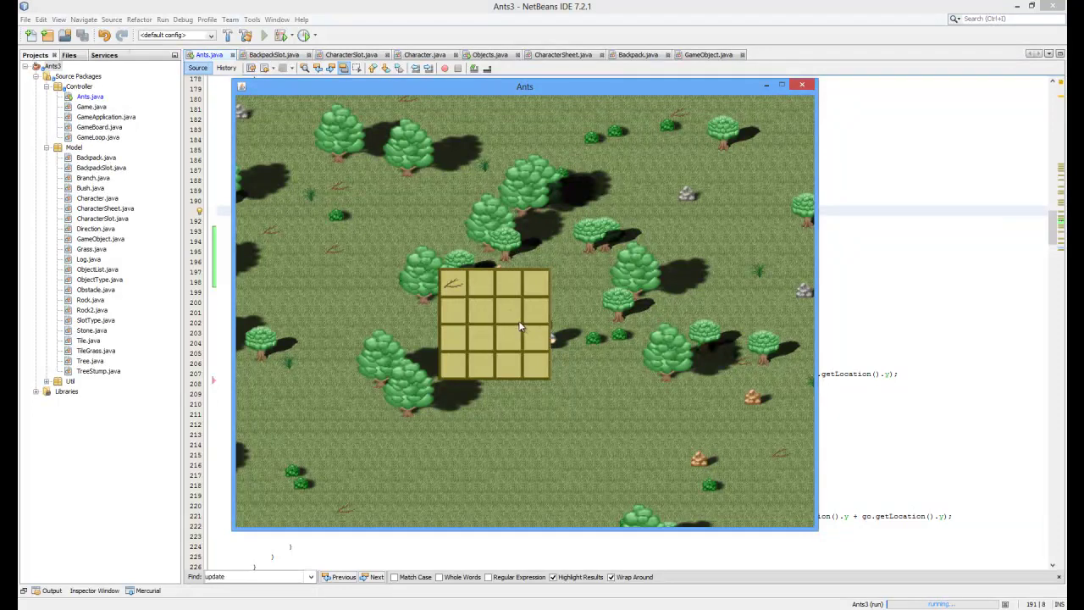
{"action": "left_click_drag", "start_coordinate": [520, 326], "coordinate": [630, 448]}
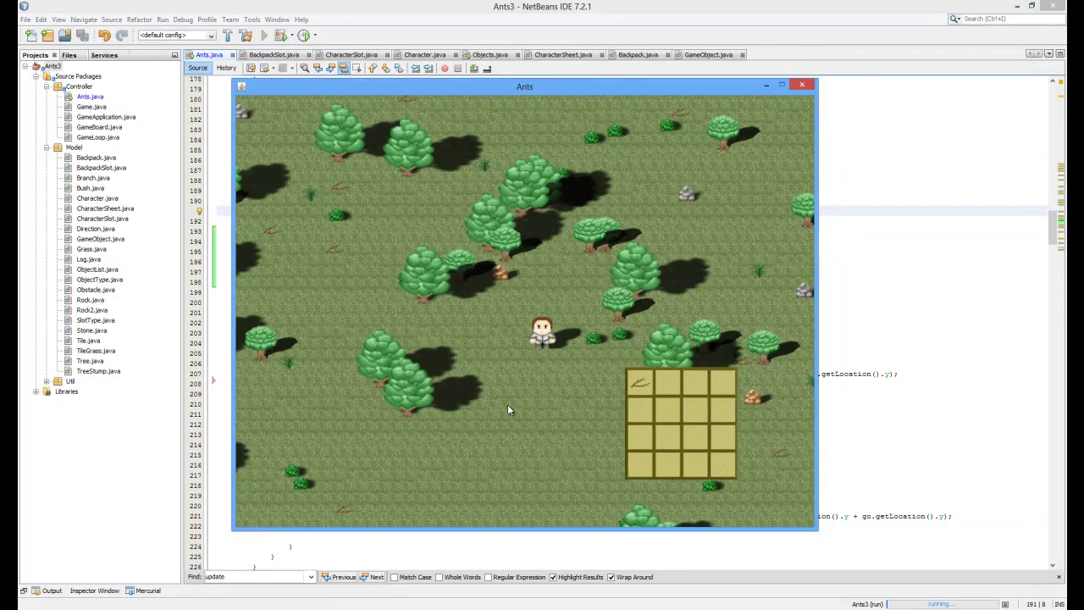
Open the character sheet with c and drag it toward the map centre beside the backpack.
{"action": "key", "text": "c"}
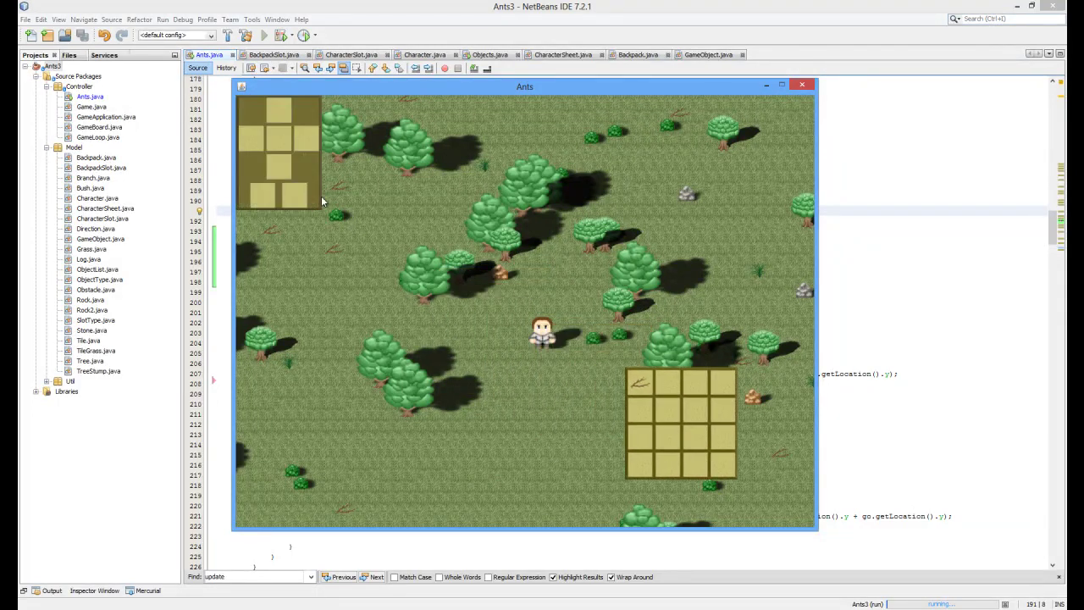
{"action": "left_click_drag", "start_coordinate": [279, 140], "coordinate": [450, 364]}
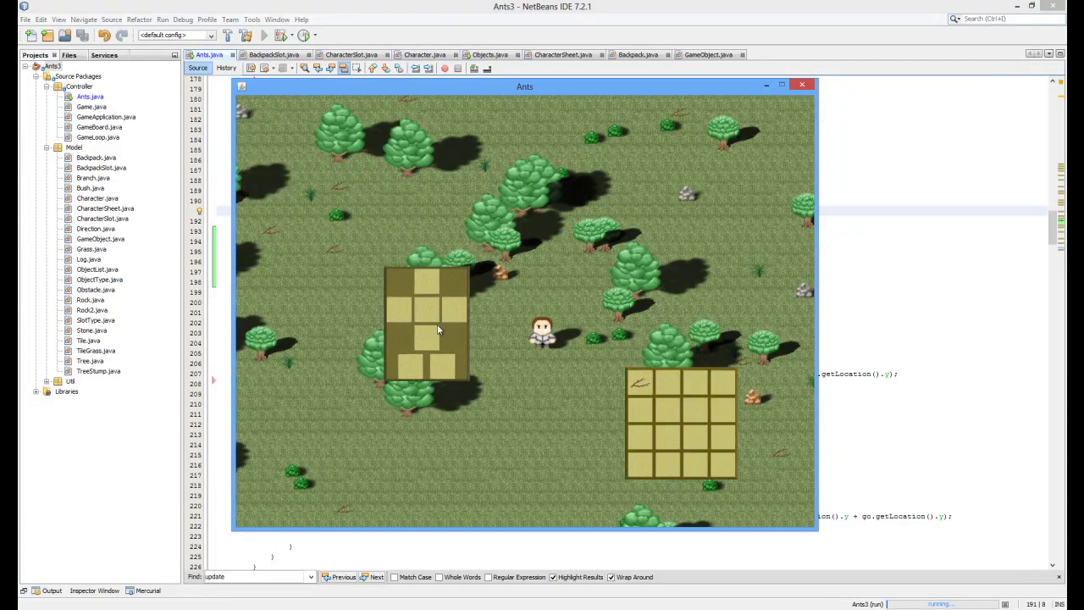
{"action": "left_click_drag", "start_coordinate": [661, 433], "coordinate": [606, 421]}
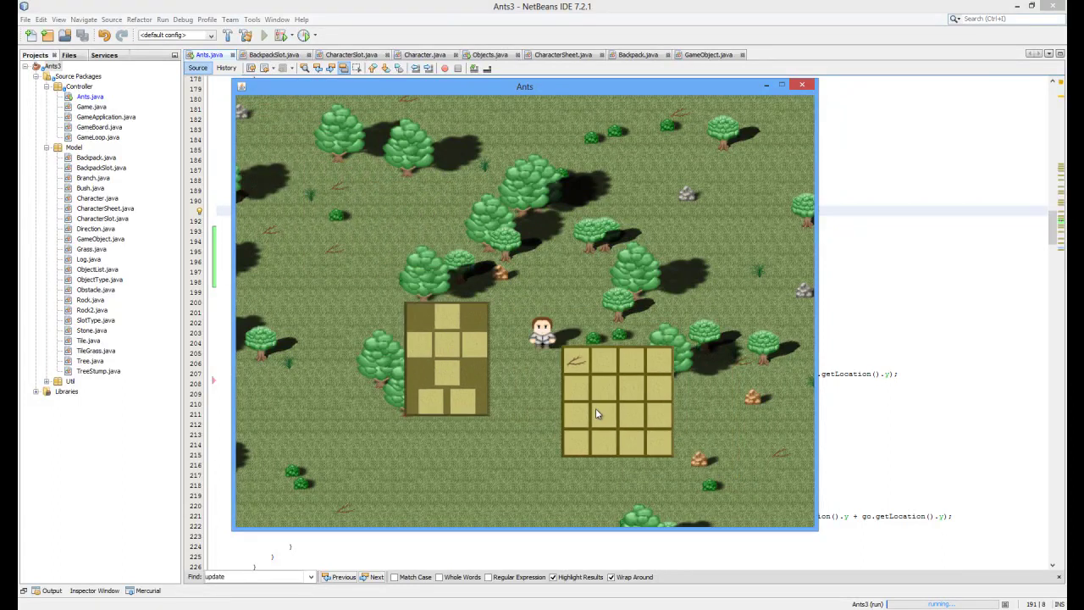
Drag the branch into a character-sheet slot and nudge both panels into place.
{"action": "left_click_drag", "start_coordinate": [465, 361], "coordinate": [478, 402]}
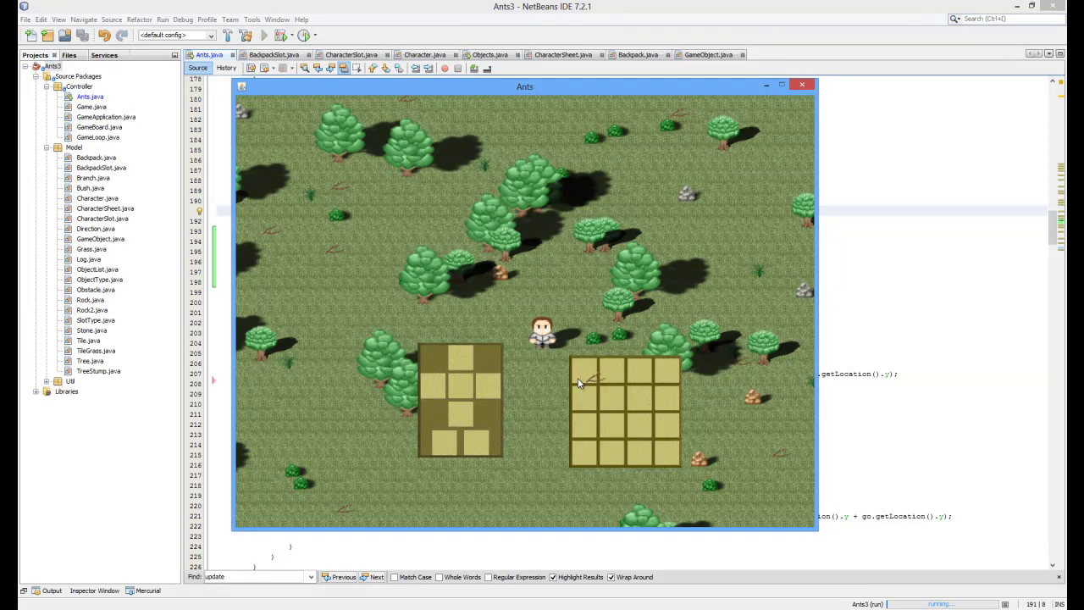
{"action": "left_click_drag", "start_coordinate": [584, 373], "coordinate": [483, 389]}
{"action": "left_click_drag", "start_coordinate": [490, 373], "coordinate": [470, 354]}
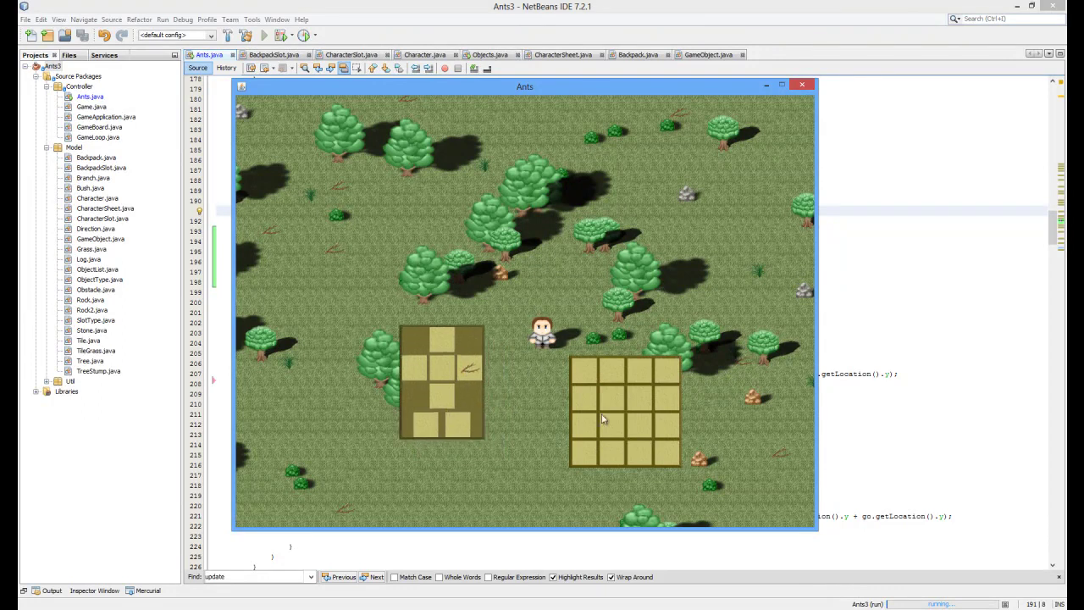
{"action": "left_click_drag", "start_coordinate": [603, 419], "coordinate": [630, 407]}
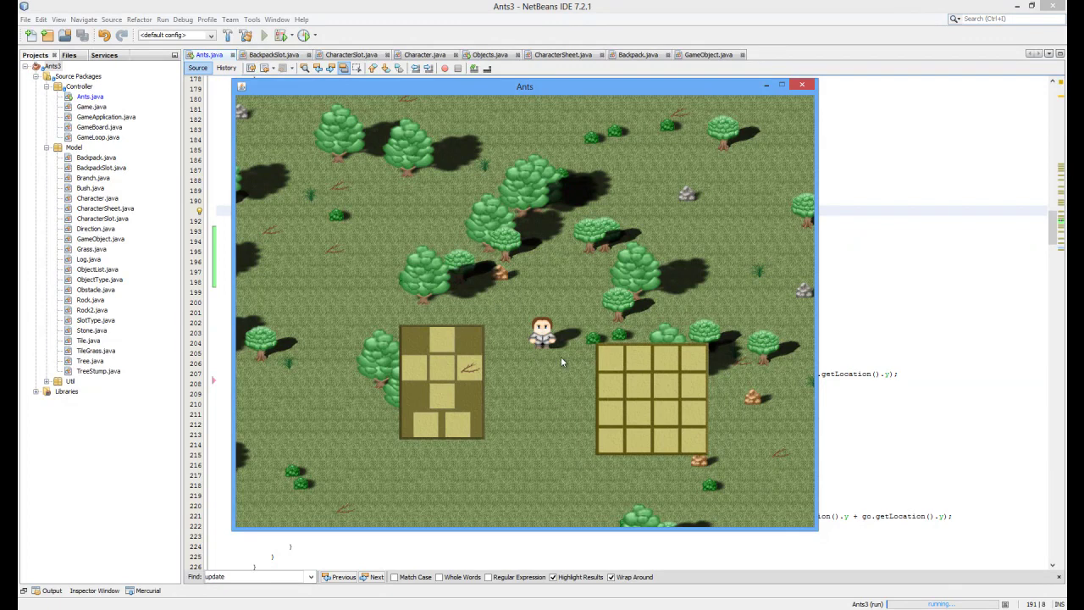
{"action": "left_click_drag", "start_coordinate": [464, 405], "coordinate": [478, 418]}
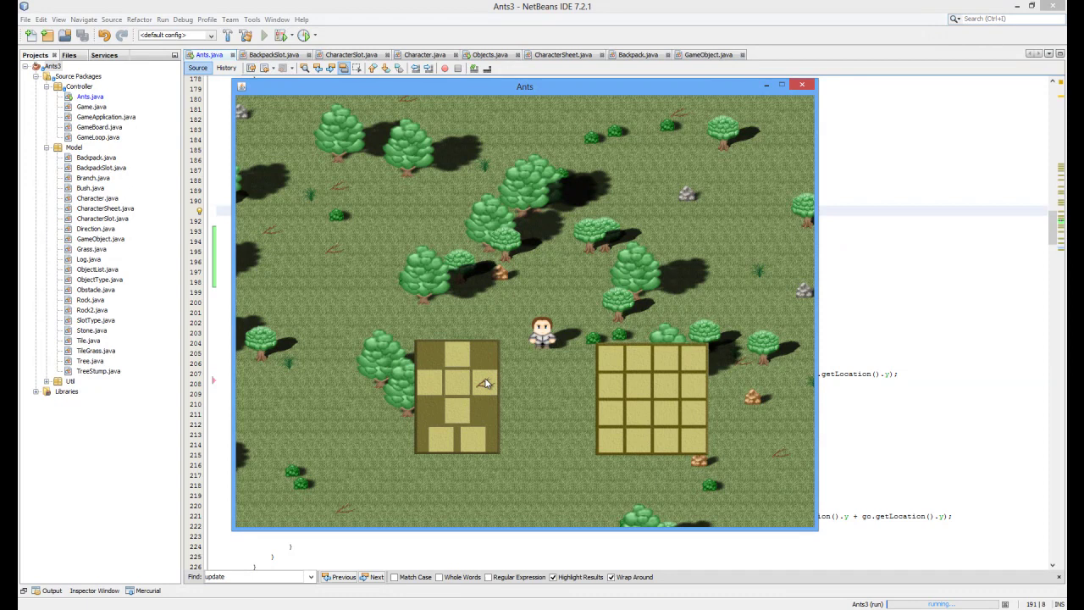
Drag the character sheet down-left and the backpack grid right so they sit side by side.
{"action": "left_click", "coordinate": [485, 388]}
{"action": "left_click_drag", "start_coordinate": [475, 398], "coordinate": [576, 436]}
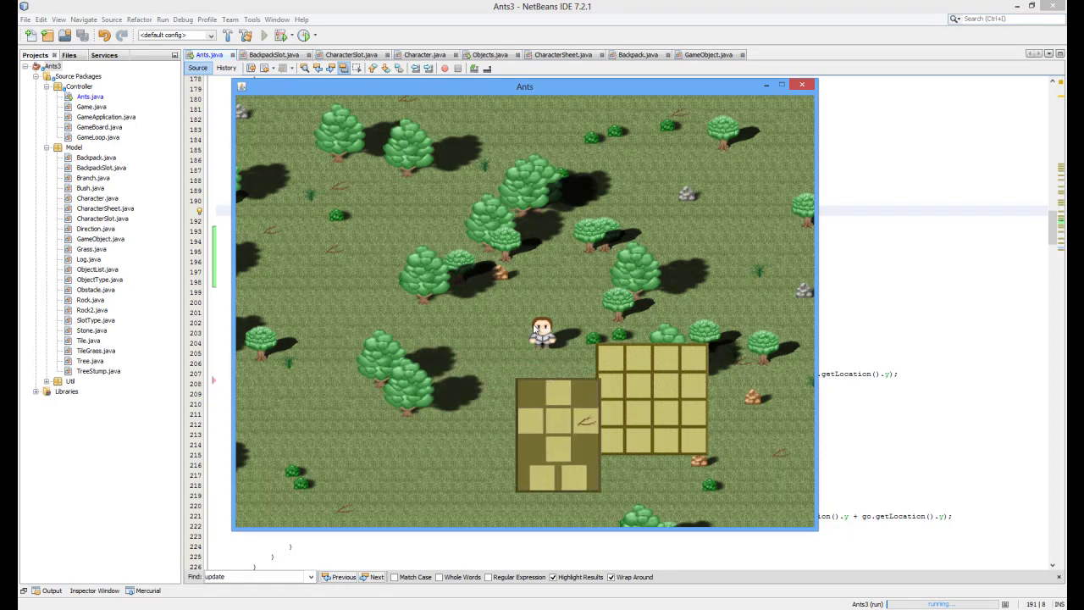
{"action": "mouse_move", "coordinate": [559, 401]}
{"action": "left_mouse_down"}
{"action": "mouse_move", "coordinate": [533, 411]}
{"action": "mouse_move", "coordinate": [526, 429]}
{"action": "left_mouse_up"}
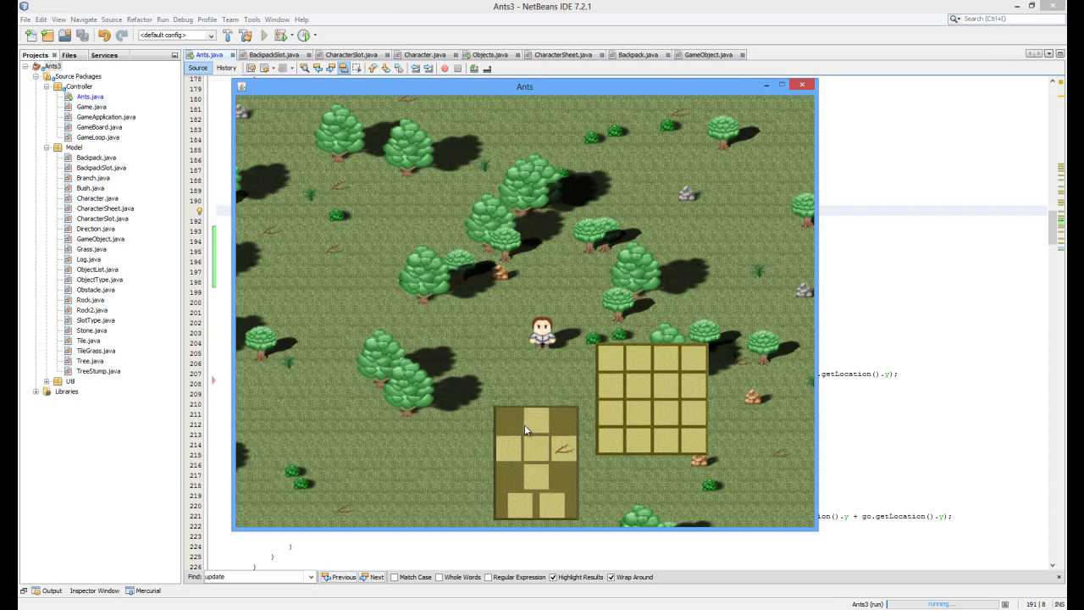
{"action": "left_click_drag", "start_coordinate": [644, 390], "coordinate": [701, 428]}
{"action": "left_click_drag", "start_coordinate": [527, 433], "coordinate": [593, 414]}
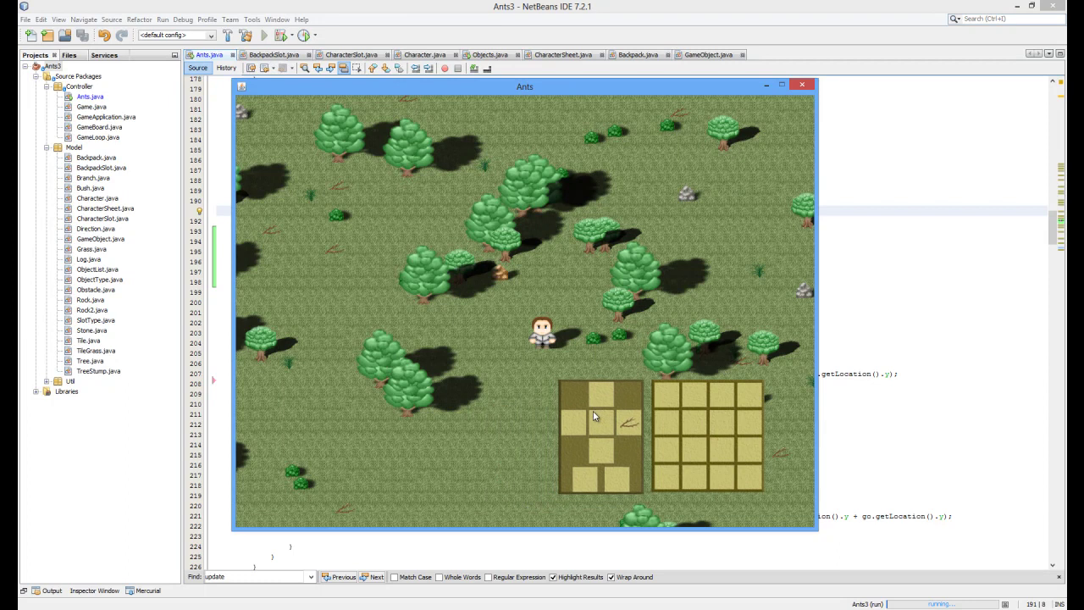
Walk the character down, then up and to the left.
{"action": "key", "text": "Down"}
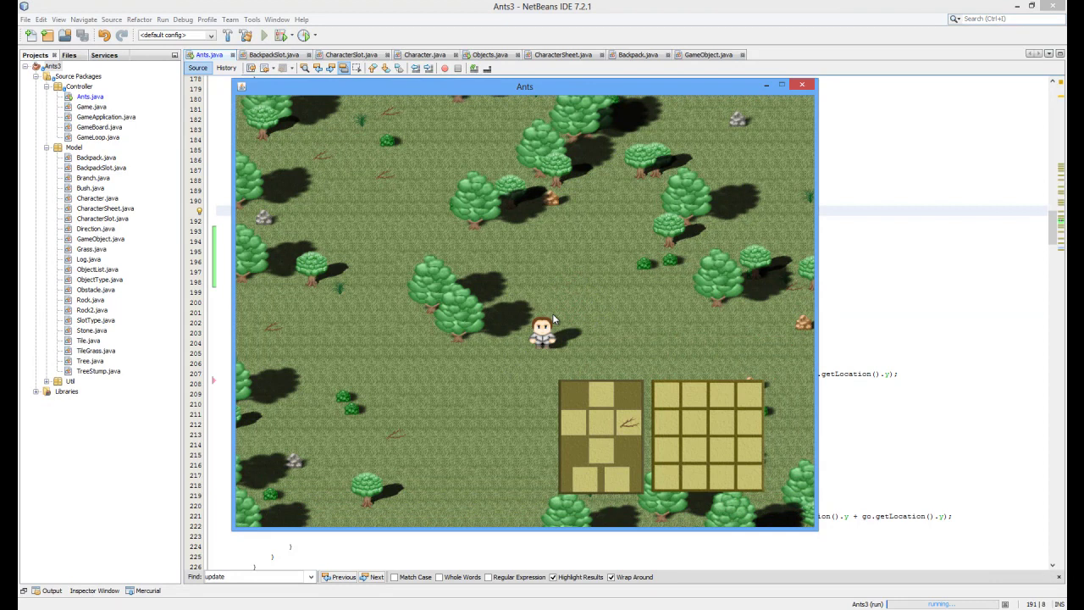
{"action": "key", "text": "Up"}
{"action": "key", "text": "Left"}
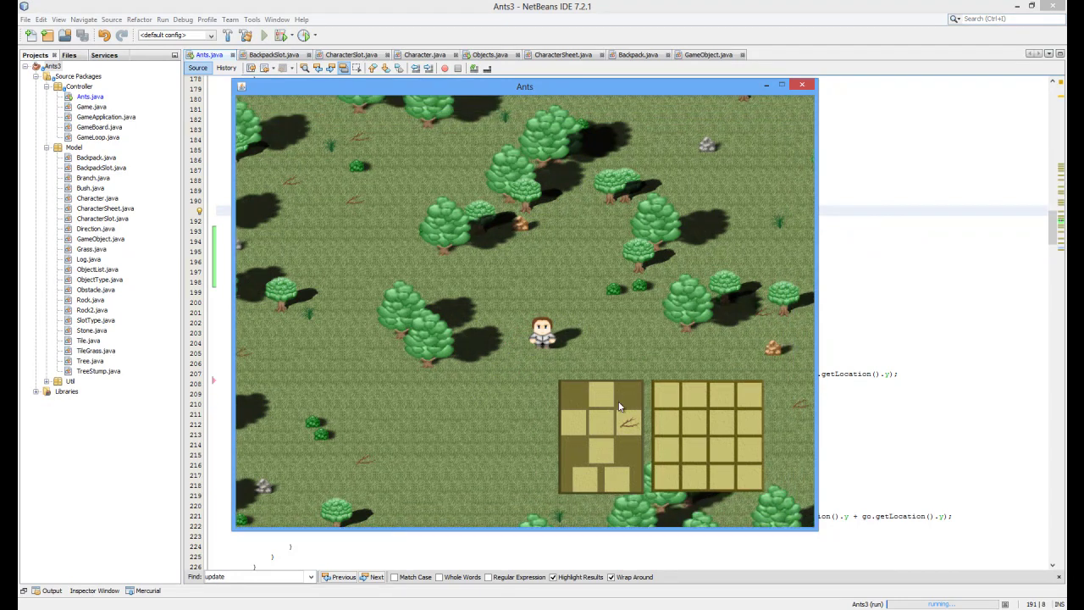
Drag the backpack grid to the sheet's left and shuffle both panels higher up.
{"action": "mouse_move", "coordinate": [741, 421]}
{"action": "left_mouse_down"}
{"action": "mouse_move", "coordinate": [582, 415]}
{"action": "mouse_move", "coordinate": [597, 436]}
{"action": "mouse_move", "coordinate": [484, 406]}
{"action": "left_mouse_up"}
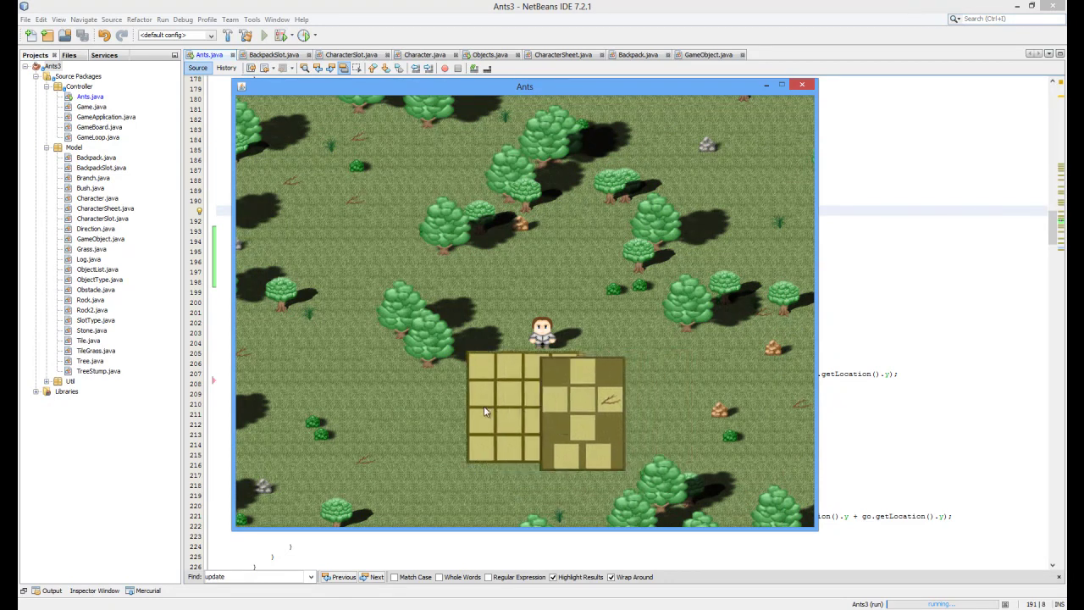
{"action": "left_click_drag", "start_coordinate": [610, 420], "coordinate": [597, 417]}
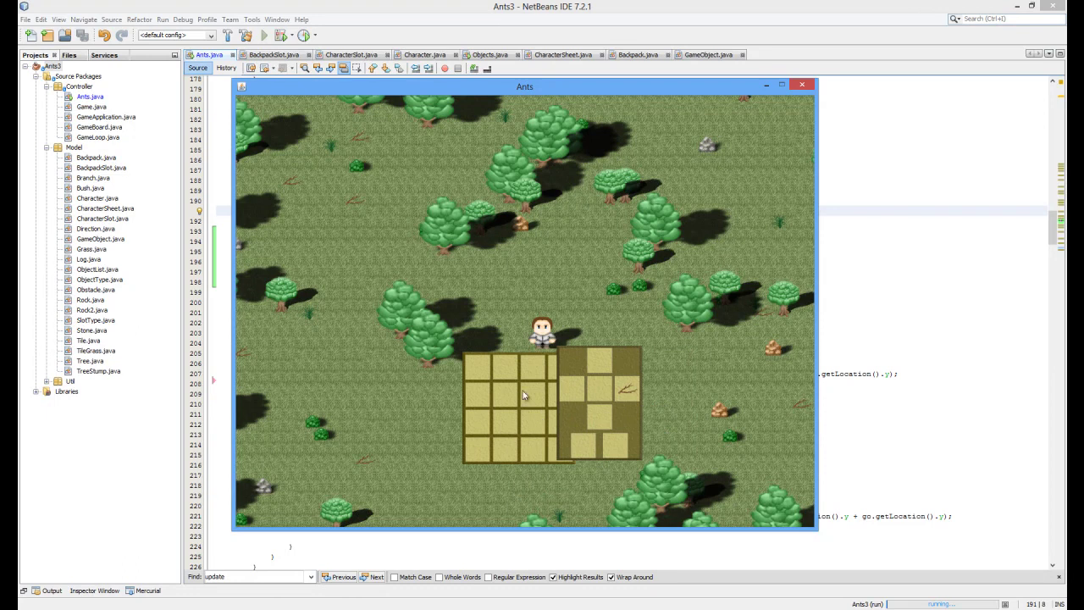
{"action": "mouse_move", "coordinate": [520, 385]}
{"action": "left_mouse_down"}
{"action": "mouse_move", "coordinate": [478, 407]}
{"action": "mouse_move", "coordinate": [551, 423]}
{"action": "mouse_move", "coordinate": [644, 364]}
{"action": "left_mouse_up"}
{"action": "mouse_move", "coordinate": [560, 415]}
{"action": "left_mouse_down"}
{"action": "mouse_move", "coordinate": [524, 378]}
{"action": "mouse_move", "coordinate": [585, 314]}
{"action": "left_mouse_up"}
{"action": "left_click_drag", "start_coordinate": [644, 364], "coordinate": [559, 373]}
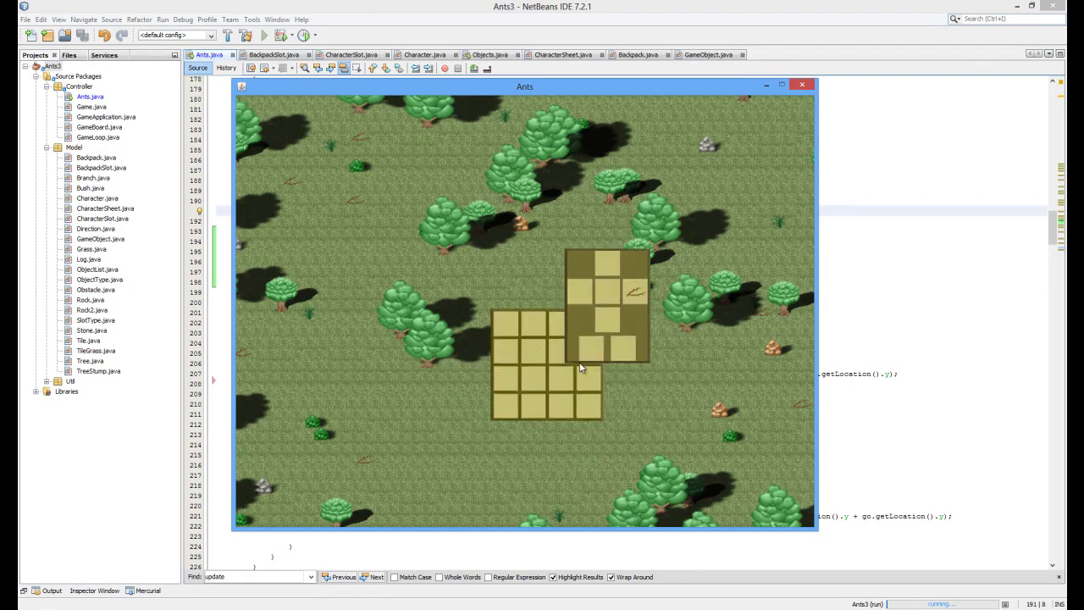
{"action": "mouse_move", "coordinate": [585, 322]}
{"action": "left_mouse_down"}
{"action": "mouse_move", "coordinate": [542, 381]}
{"action": "mouse_move", "coordinate": [458, 402]}
{"action": "mouse_move", "coordinate": [461, 413]}
{"action": "left_mouse_up"}
{"action": "left_click_drag", "start_coordinate": [539, 379], "coordinate": [516, 423]}
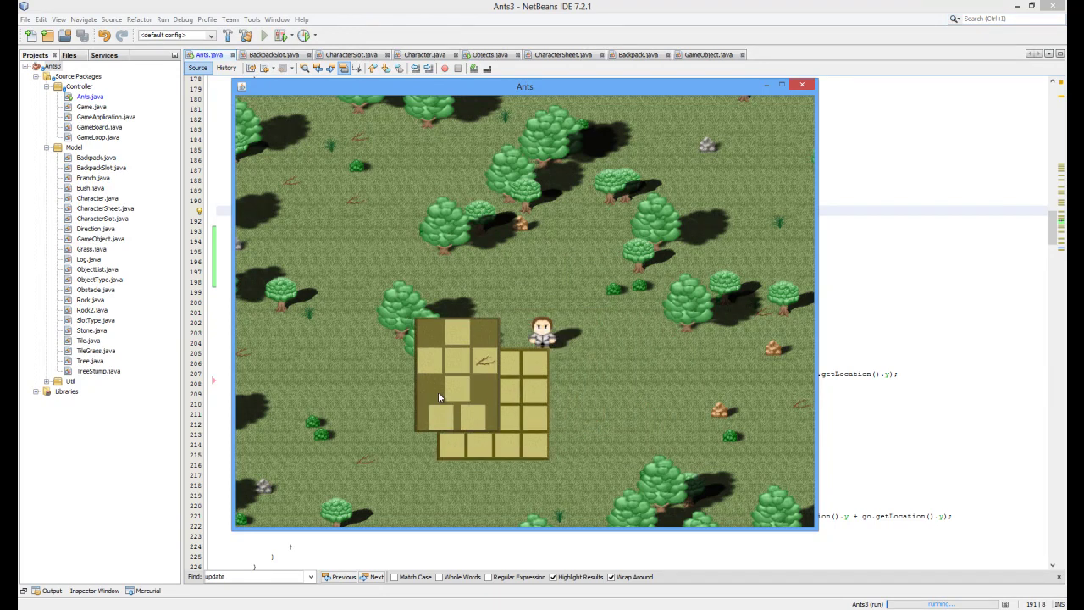
Separate the two panels and lower both so the character stays fully visible.
{"action": "left_click_drag", "start_coordinate": [458, 381], "coordinate": [602, 398]}
{"action": "left_click_drag", "start_coordinate": [517, 424], "coordinate": [535, 435]}
{"action": "left_click_drag", "start_coordinate": [603, 427], "coordinate": [525, 430]}
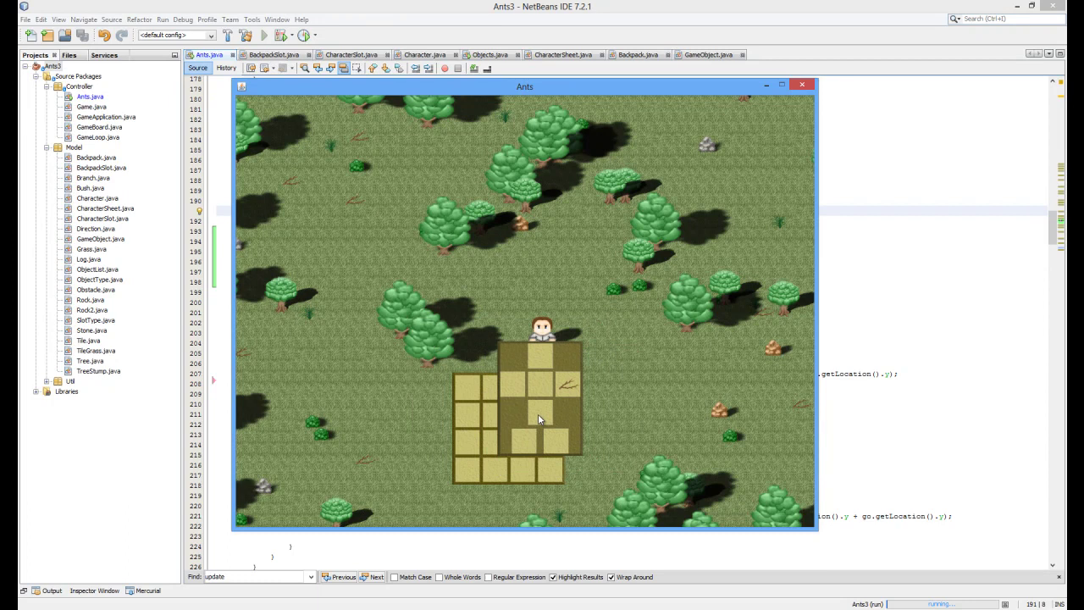
{"action": "left_click_drag", "start_coordinate": [525, 430], "coordinate": [538, 407]}
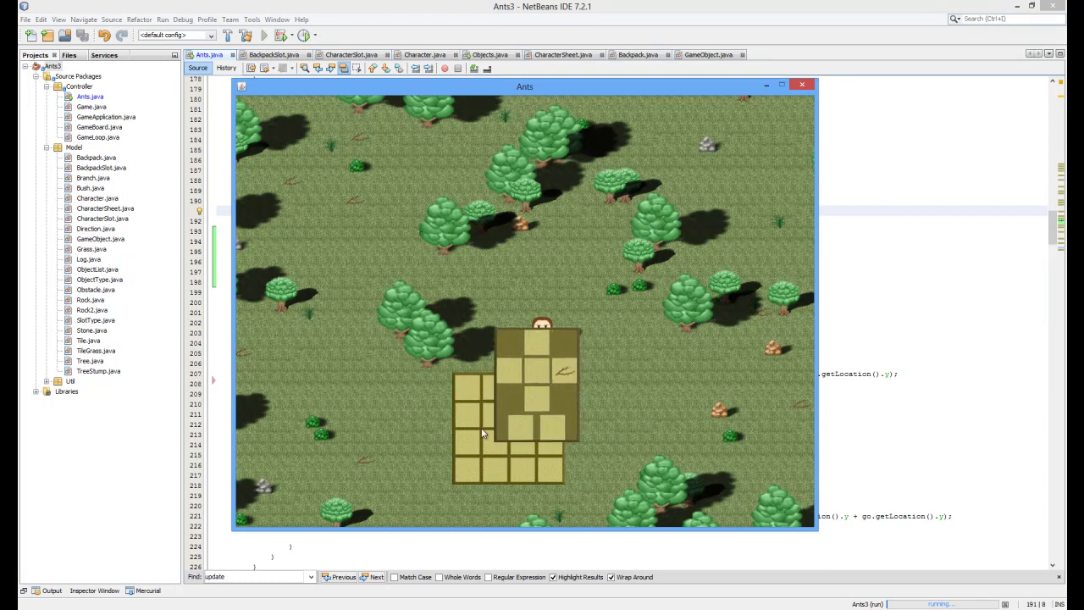
{"action": "left_click_drag", "start_coordinate": [478, 428], "coordinate": [398, 386]}
{"action": "left_click_drag", "start_coordinate": [533, 408], "coordinate": [550, 415]}
{"action": "left_click_drag", "start_coordinate": [423, 385], "coordinate": [453, 406]}
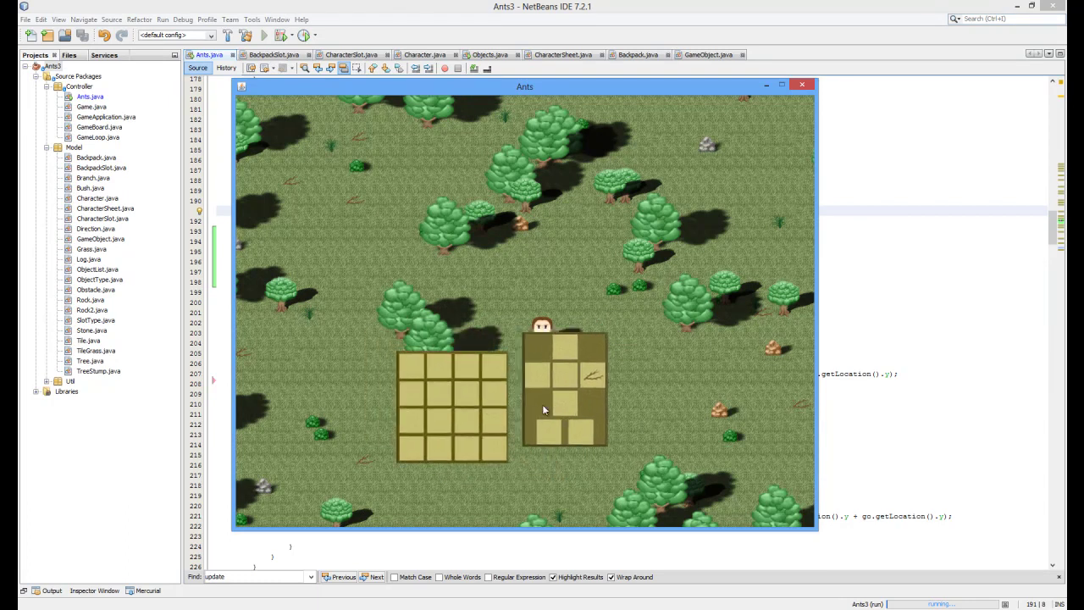
{"action": "mouse_move", "coordinate": [551, 415]}
{"action": "left_mouse_down"}
{"action": "mouse_move", "coordinate": [536, 438]}
{"action": "mouse_move", "coordinate": [556, 403]}
{"action": "mouse_move", "coordinate": [492, 407]}
{"action": "mouse_move", "coordinate": [557, 387]}
{"action": "left_mouse_up"}
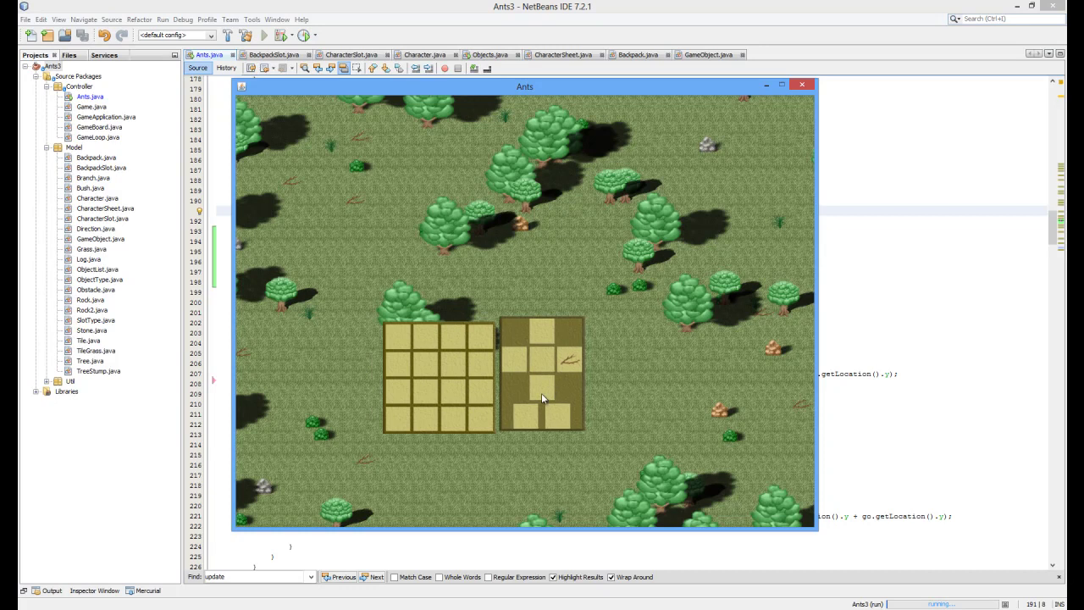
Move the backpack grid up-left and raise the character sheet.
{"action": "mouse_move", "coordinate": [466, 399]}
{"action": "left_mouse_down"}
{"action": "mouse_move", "coordinate": [372, 343]}
{"action": "mouse_move", "coordinate": [506, 382]}
{"action": "mouse_move", "coordinate": [390, 358]}
{"action": "mouse_move", "coordinate": [495, 377]}
{"action": "mouse_move", "coordinate": [399, 360]}
{"action": "mouse_move", "coordinate": [476, 392]}
{"action": "mouse_move", "coordinate": [373, 355]}
{"action": "mouse_move", "coordinate": [373, 339]}
{"action": "left_mouse_up"}
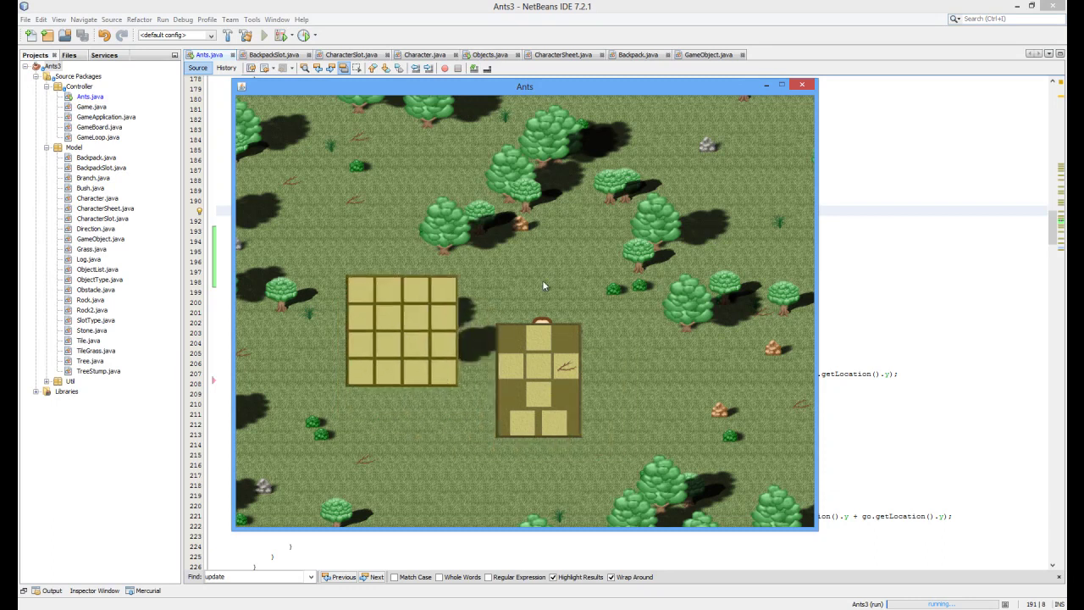
{"action": "left_click_drag", "start_coordinate": [538, 376], "coordinate": [542, 335]}
{"action": "mouse_move", "coordinate": [398, 339]}
{"action": "left_mouse_down"}
{"action": "mouse_move", "coordinate": [470, 347]}
{"action": "mouse_move", "coordinate": [377, 355]}
{"action": "left_mouse_up"}
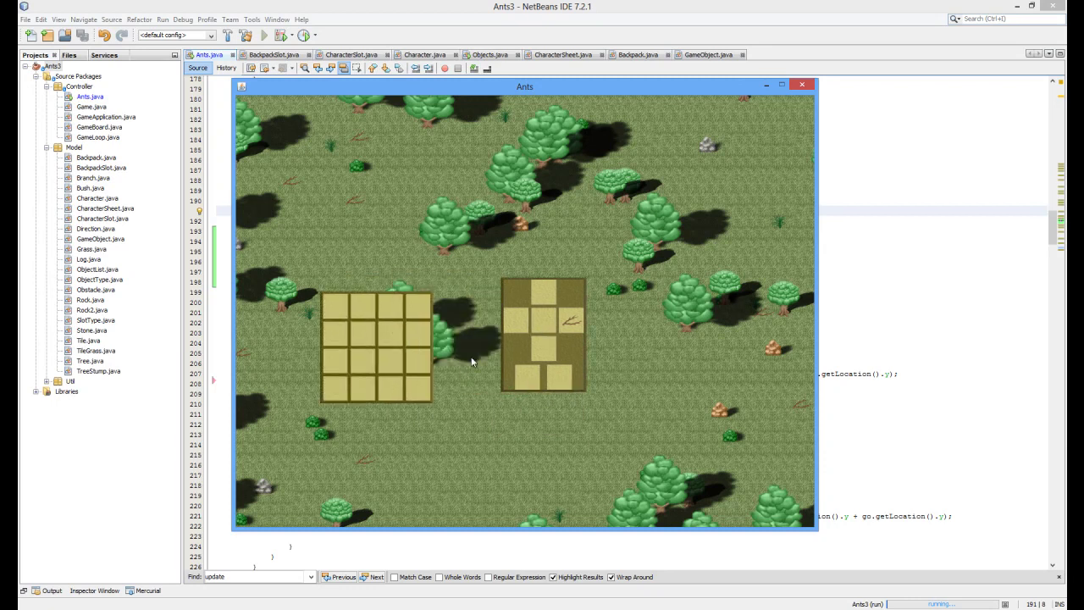
Shift the sheet right, lower the grid, and carry the branch into the backpack's top row.
{"action": "mouse_move", "coordinate": [558, 392]}
{"action": "left_mouse_down"}
{"action": "mouse_move", "coordinate": [647, 429]}
{"action": "mouse_move", "coordinate": [625, 390]}
{"action": "left_mouse_up"}
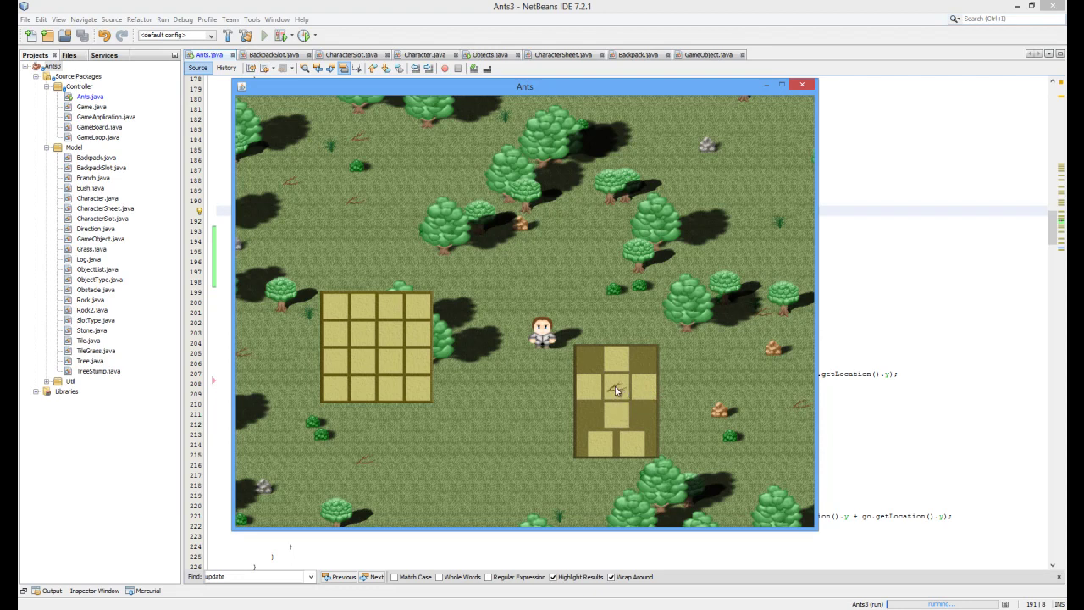
{"action": "left_click_drag", "start_coordinate": [625, 409], "coordinate": [657, 406]}
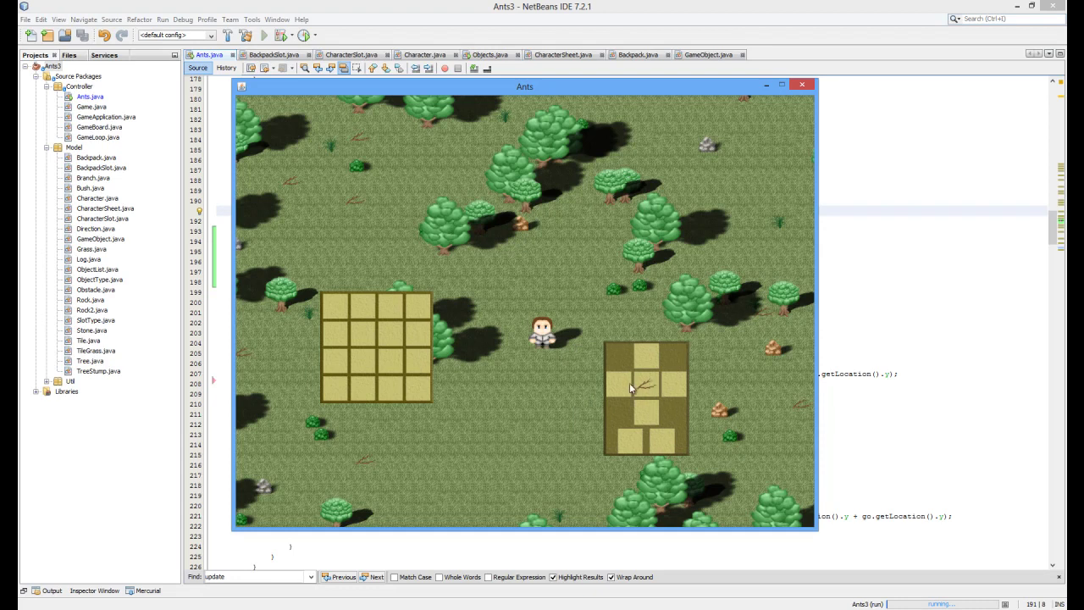
{"action": "left_click_drag", "start_coordinate": [399, 340], "coordinate": [463, 404]}
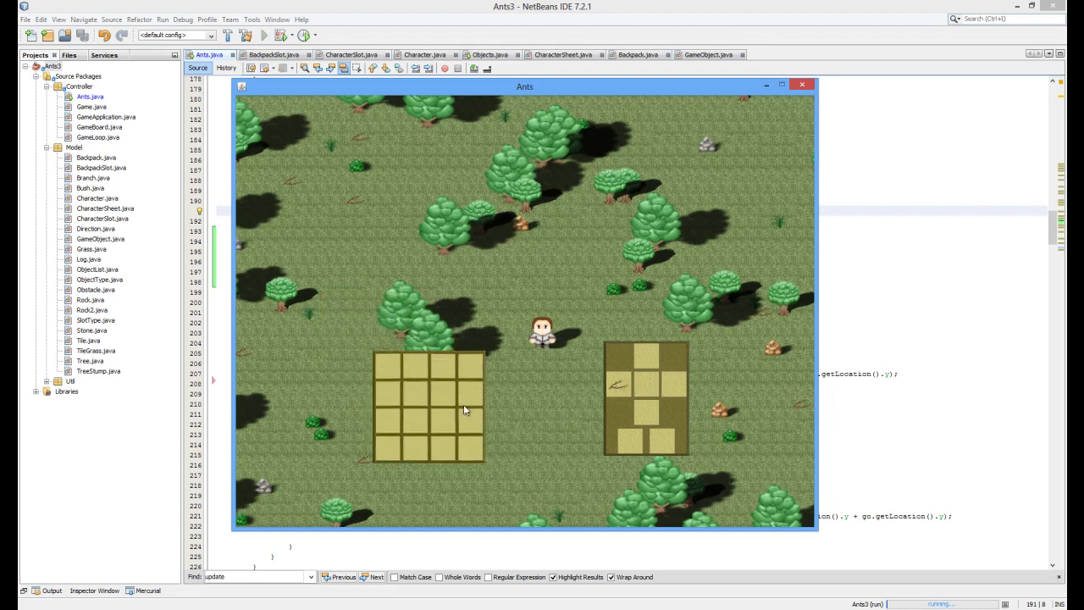
{"action": "left_click_drag", "start_coordinate": [664, 412], "coordinate": [678, 412]}
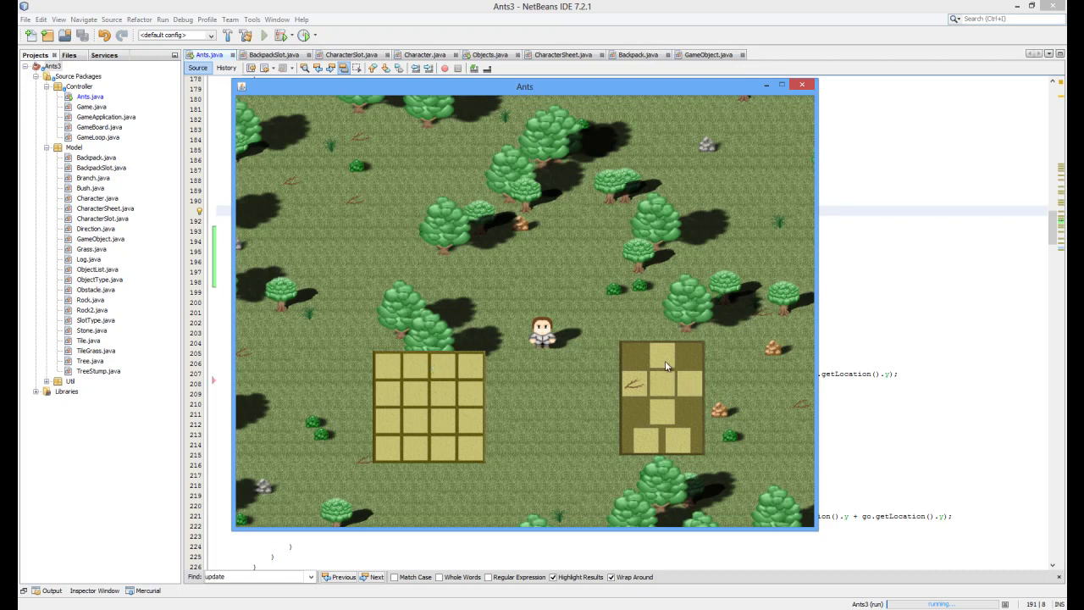
{"action": "left_click_drag", "start_coordinate": [637, 386], "coordinate": [443, 370]}
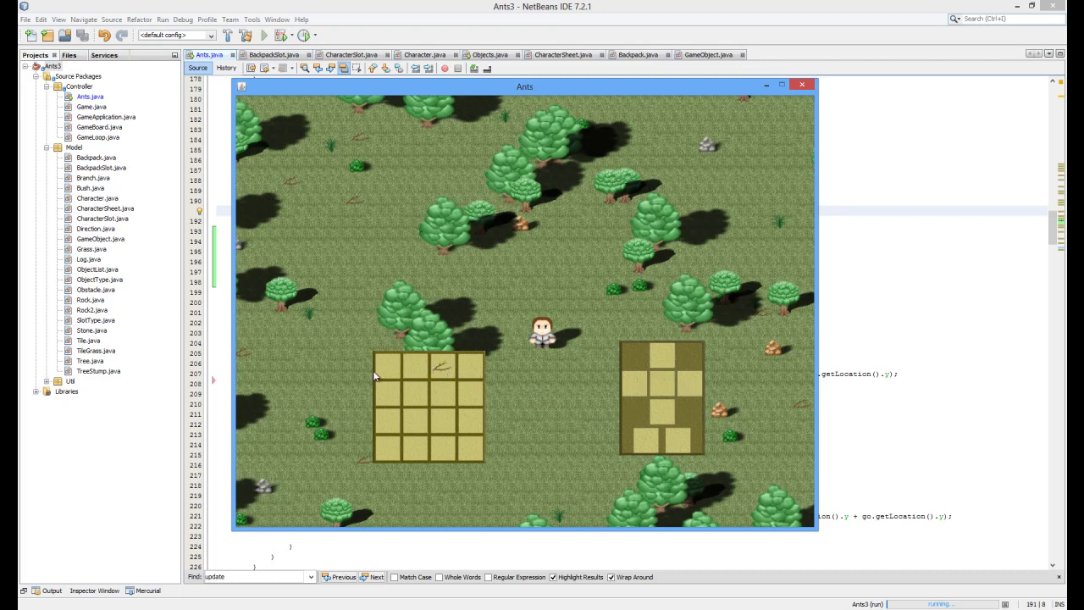